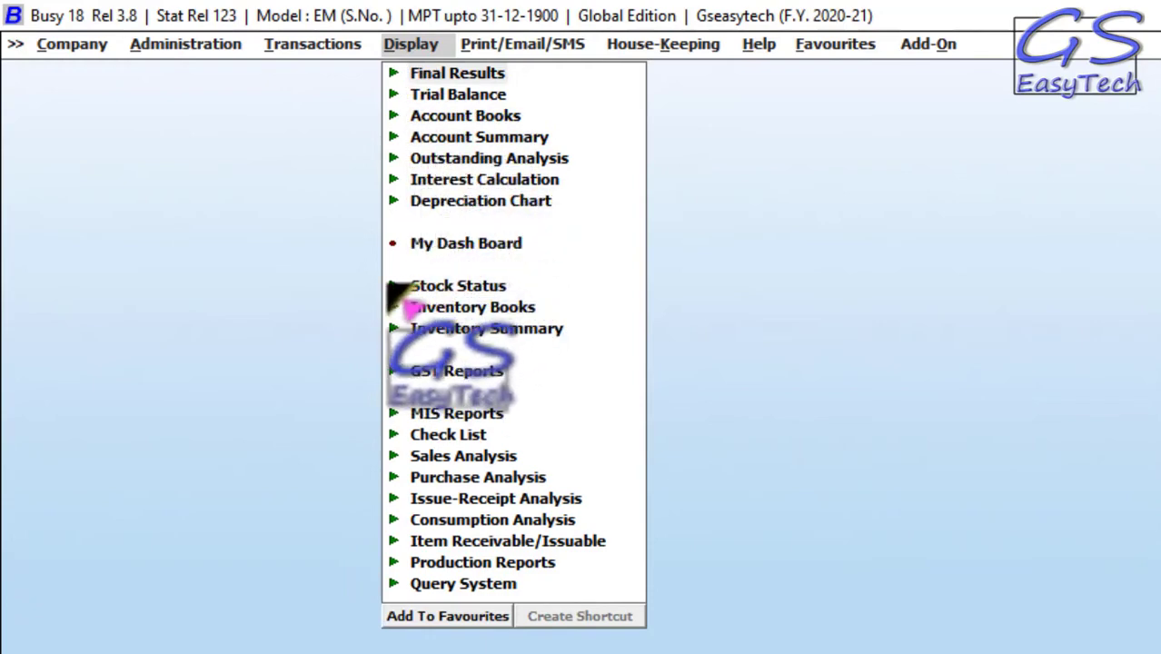
Display the alphabetical closing stock report with balances only for all items as on 05-04-2020
{"action": "left_click", "coordinate": [394, 285]}
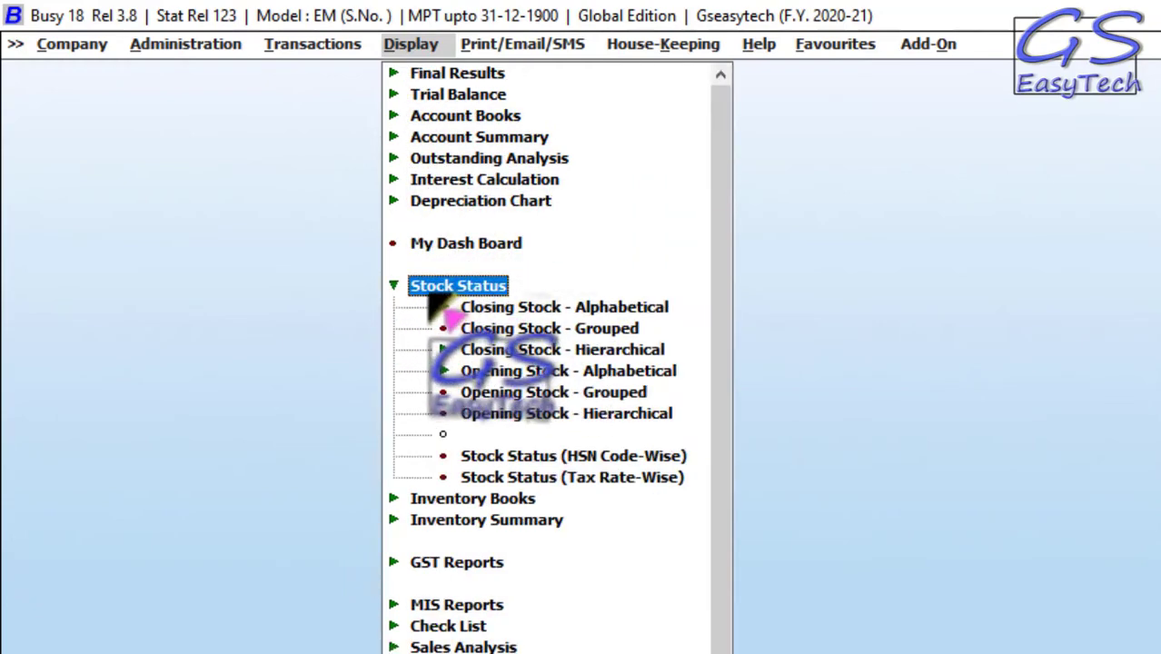
{"action": "left_click", "coordinate": [546, 309]}
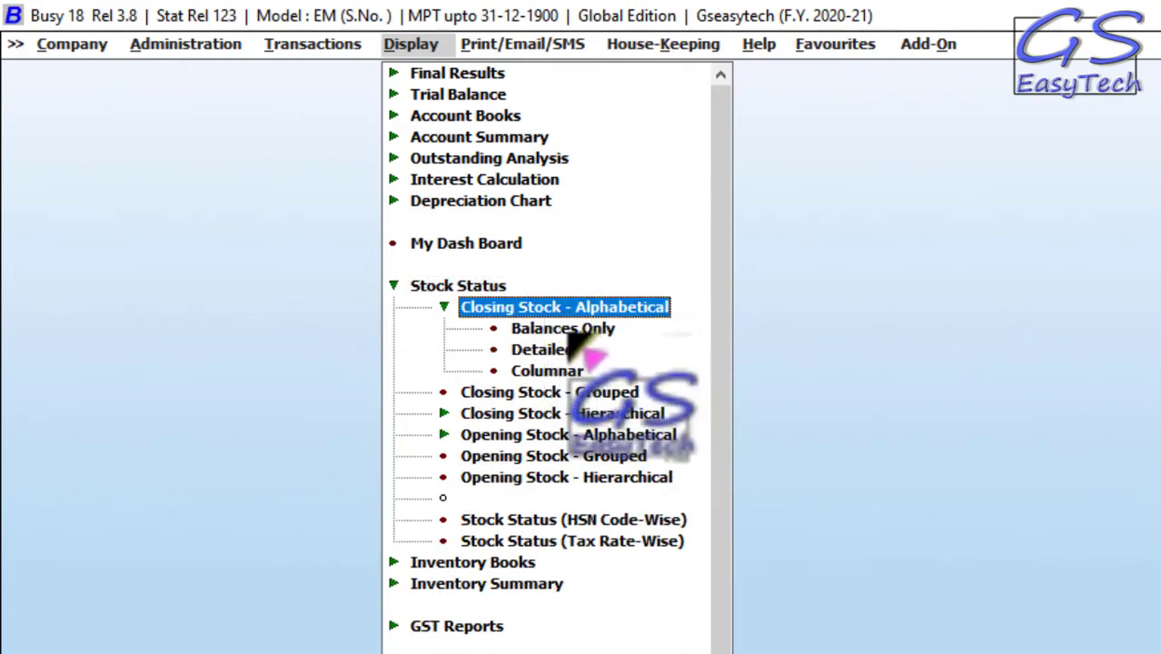
{"action": "left_click", "coordinate": [565, 331]}
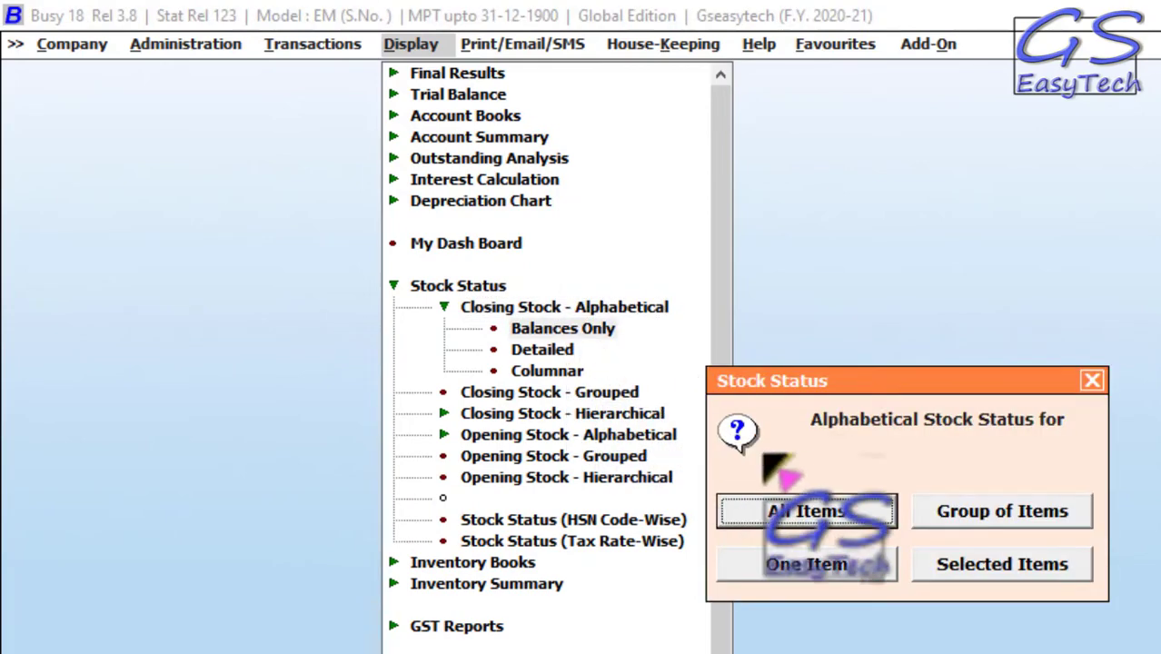
{"action": "left_click", "coordinate": [836, 512]}
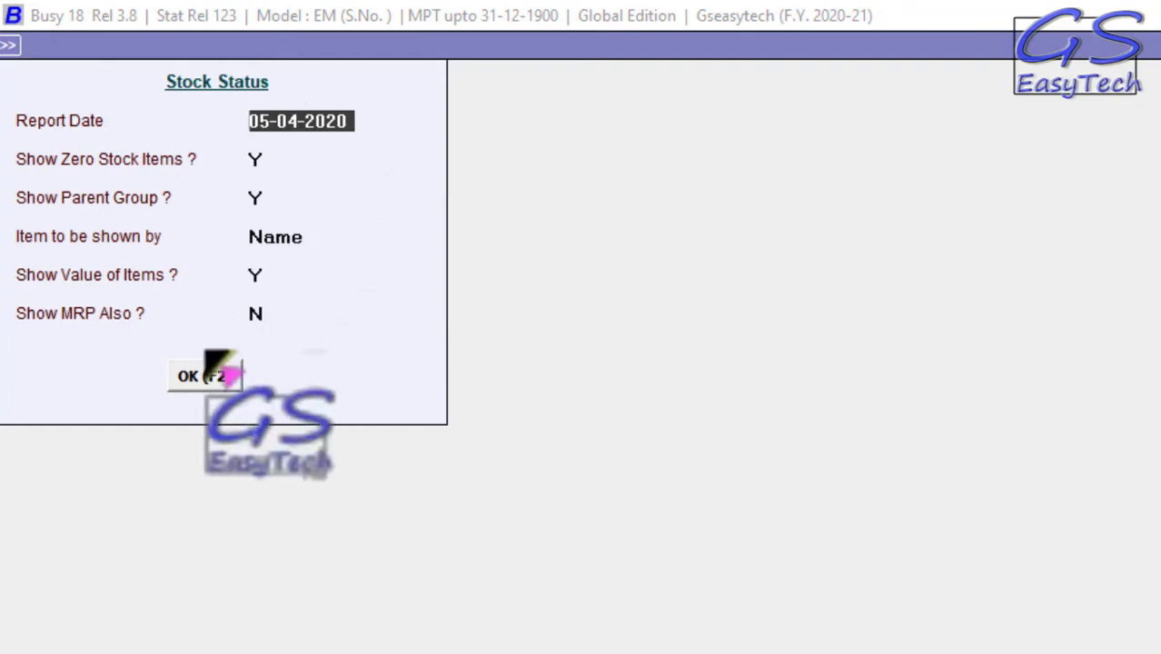
{"action": "left_click", "coordinate": [206, 376]}
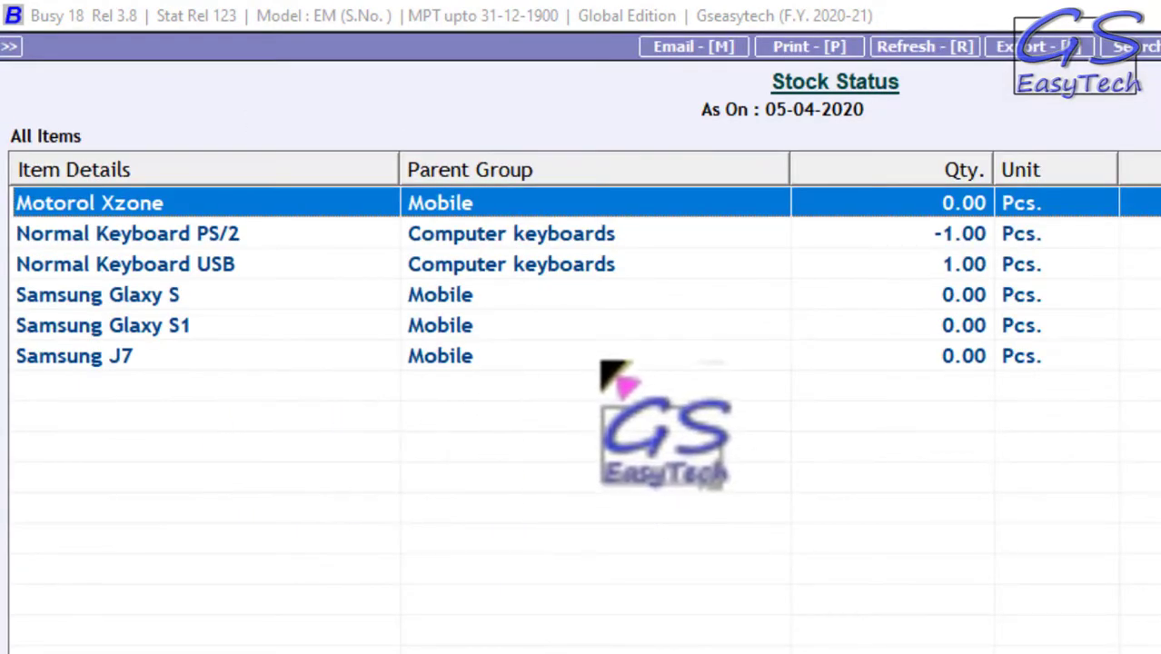
{"action": "left_click_drag", "start_coordinate": [880, 219], "coordinate": [1014, 246]}
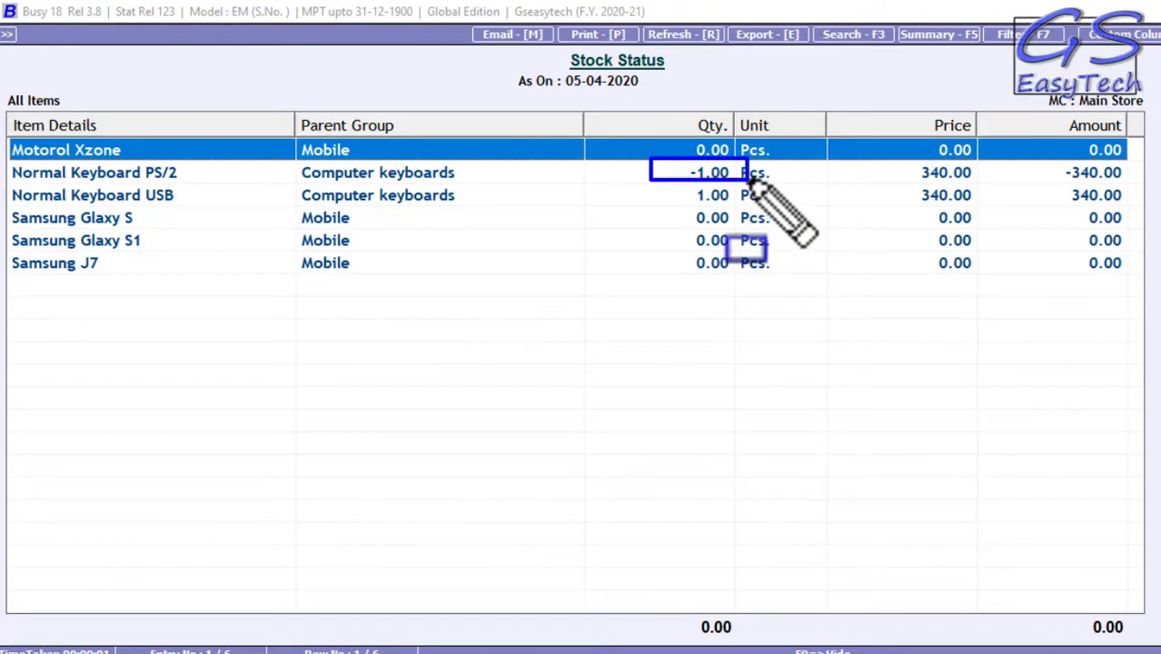
{"action": "left_click_drag", "start_coordinate": [750, 181], "coordinate": [787, 182]}
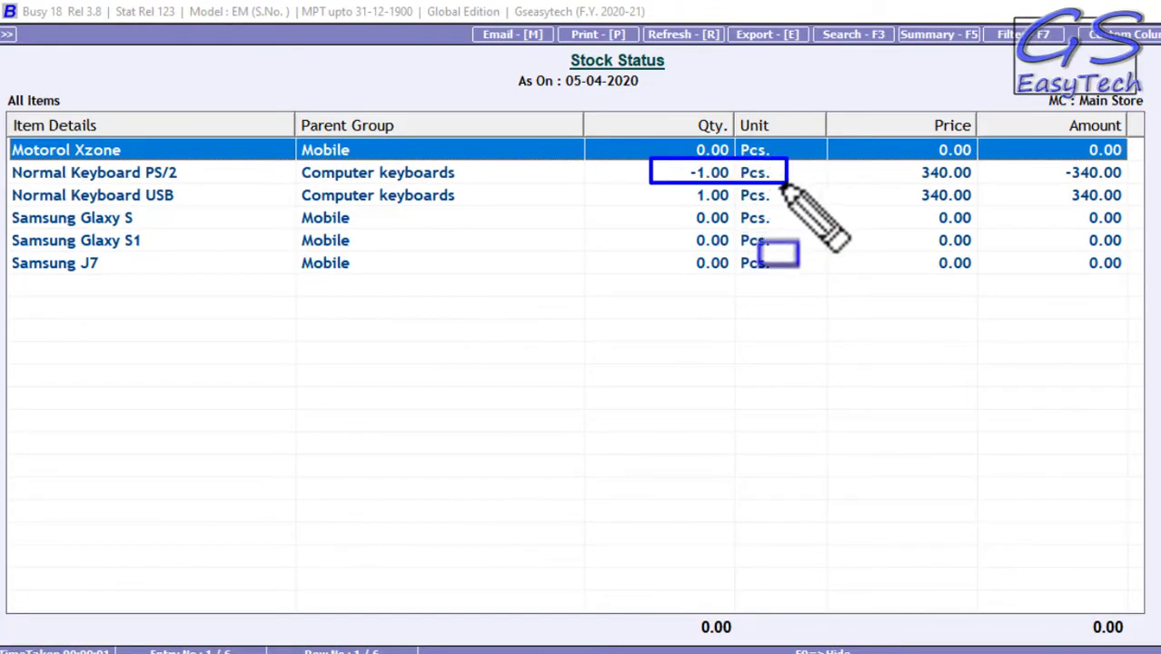
{"action": "key", "text": "ctrl+z"}
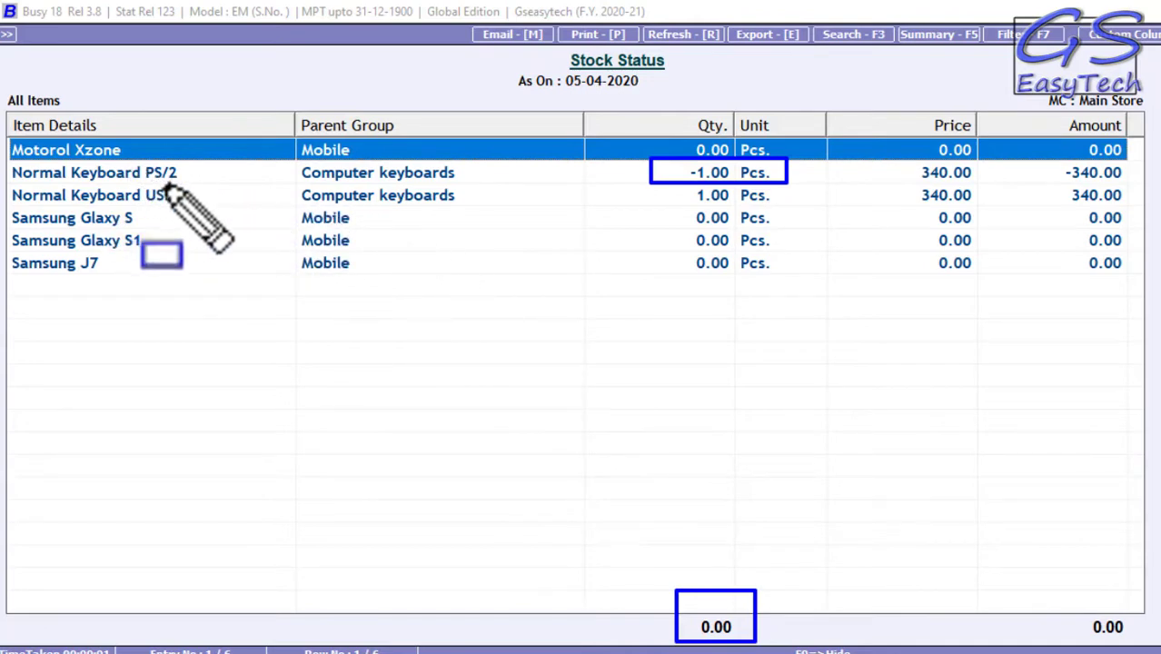
{"action": "left_click_drag", "start_coordinate": [131, 185], "coordinate": [214, 207]}
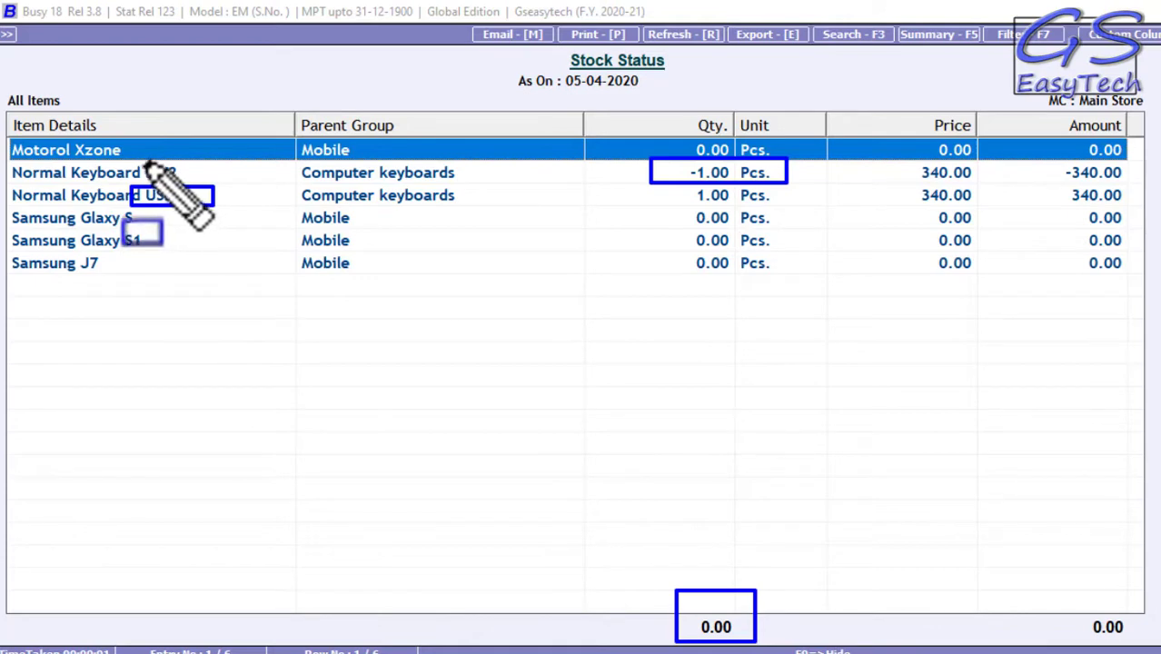
{"action": "left_click_drag", "start_coordinate": [144, 161], "coordinate": [194, 183]}
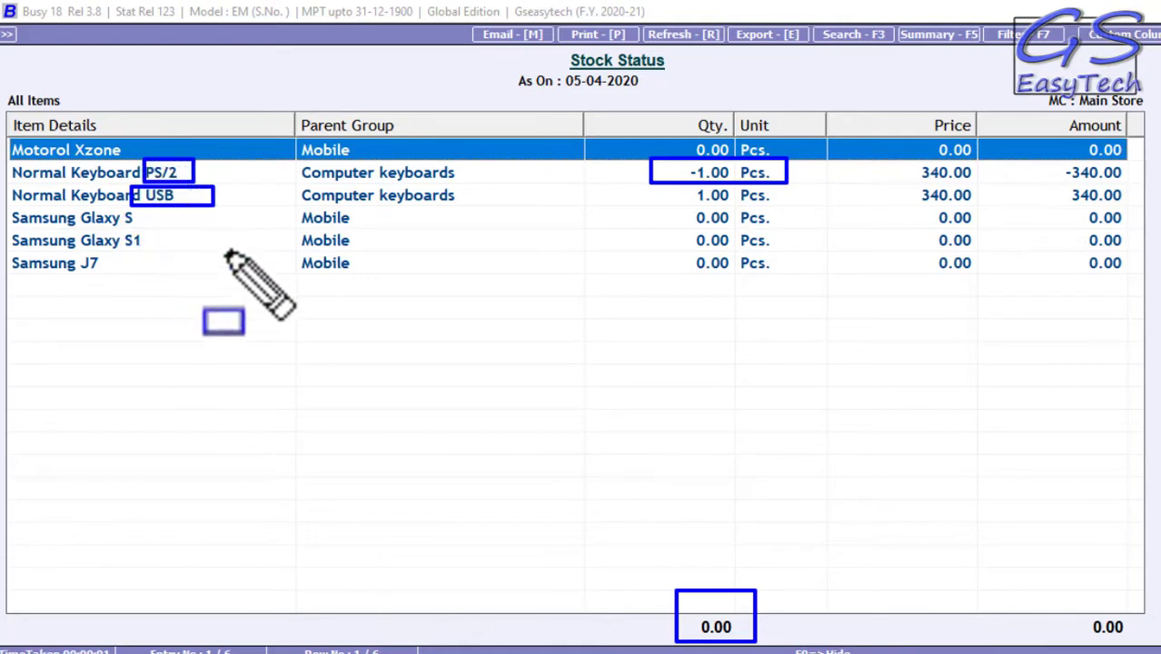
{"action": "key", "text": "Escape"}
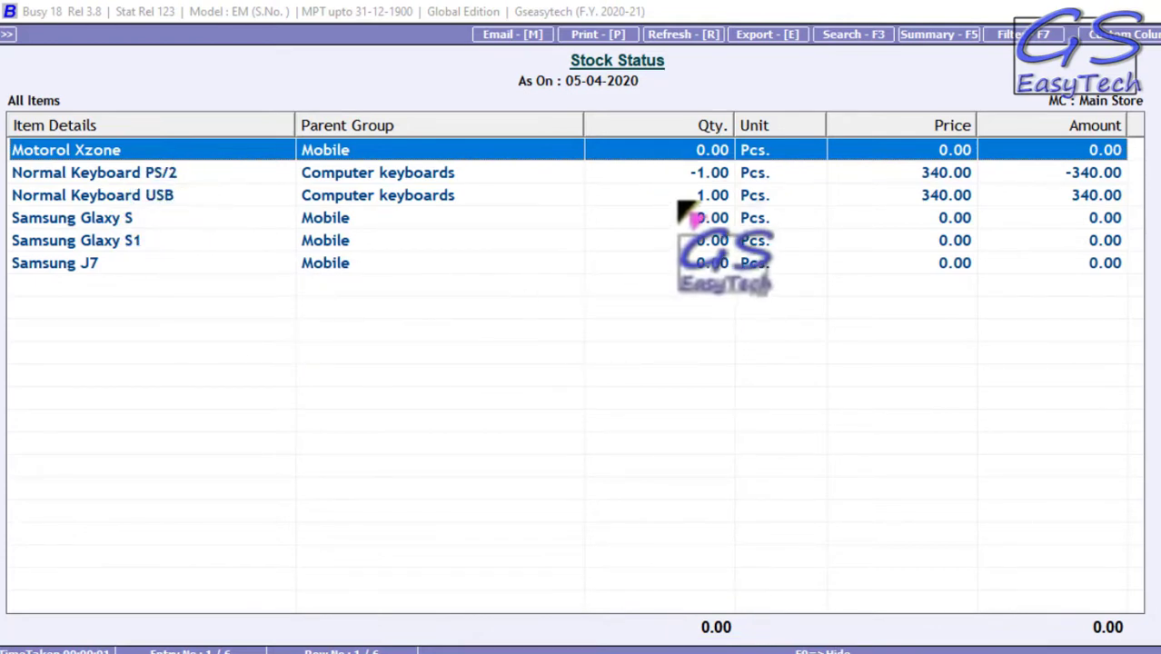
{"action": "left_click_drag", "start_coordinate": [670, 163], "coordinate": [734, 180]}
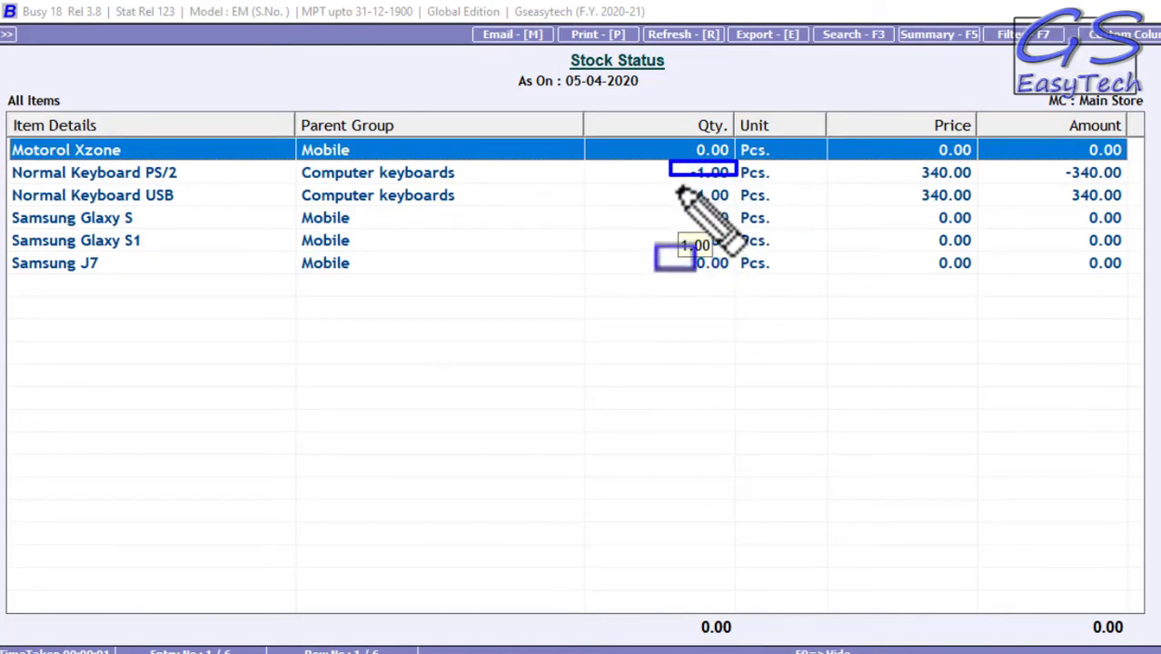
{"action": "key", "text": "Escape"}
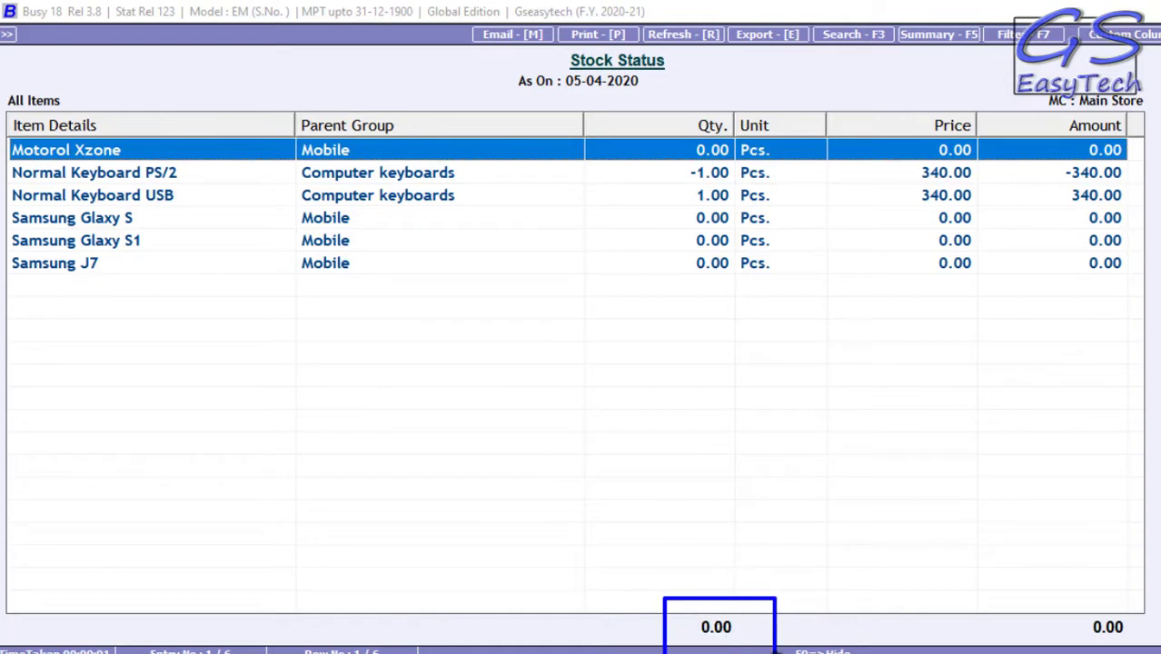
{"action": "left_click_drag", "start_coordinate": [672, 125], "coordinate": [777, 283]}
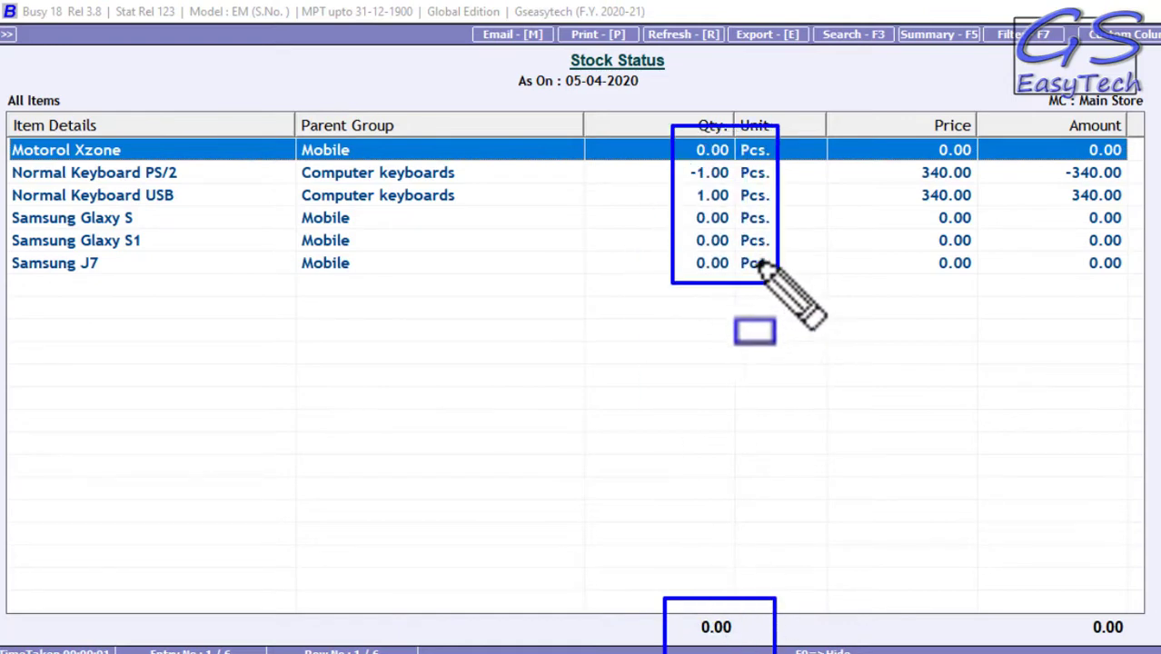
{"action": "key", "text": "Escape"}
Close the stock status report and start adding a new physical stock voucher
{"action": "key", "text": "Escape"}
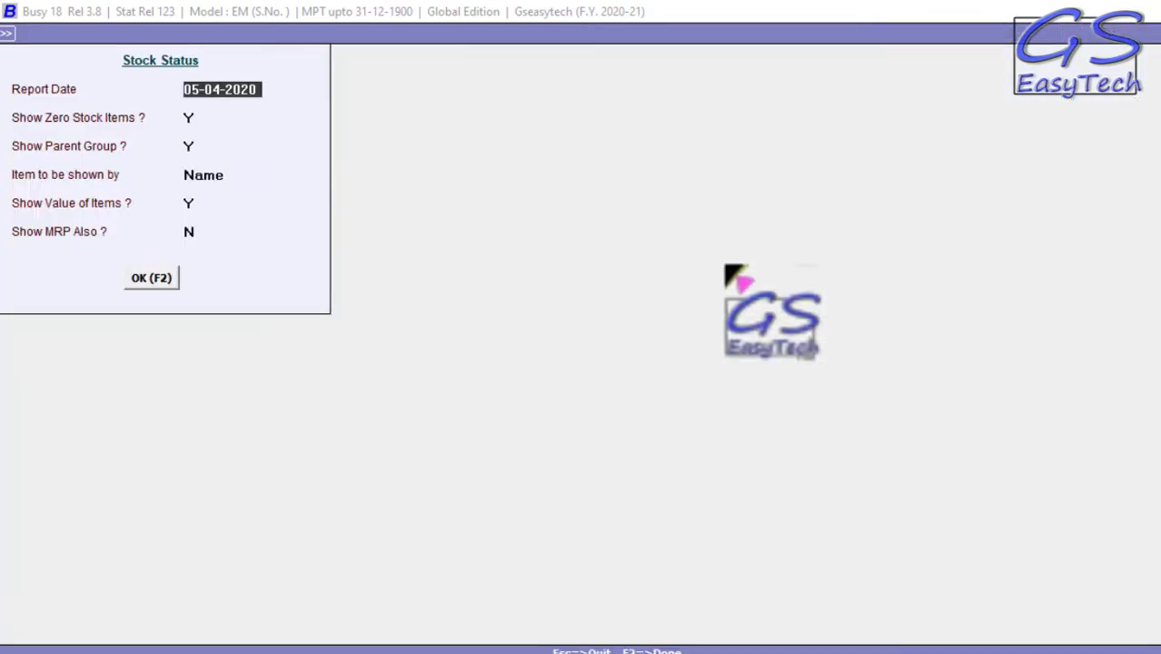
{"action": "key", "text": "Escape"}
{"action": "key", "text": "Escape"}
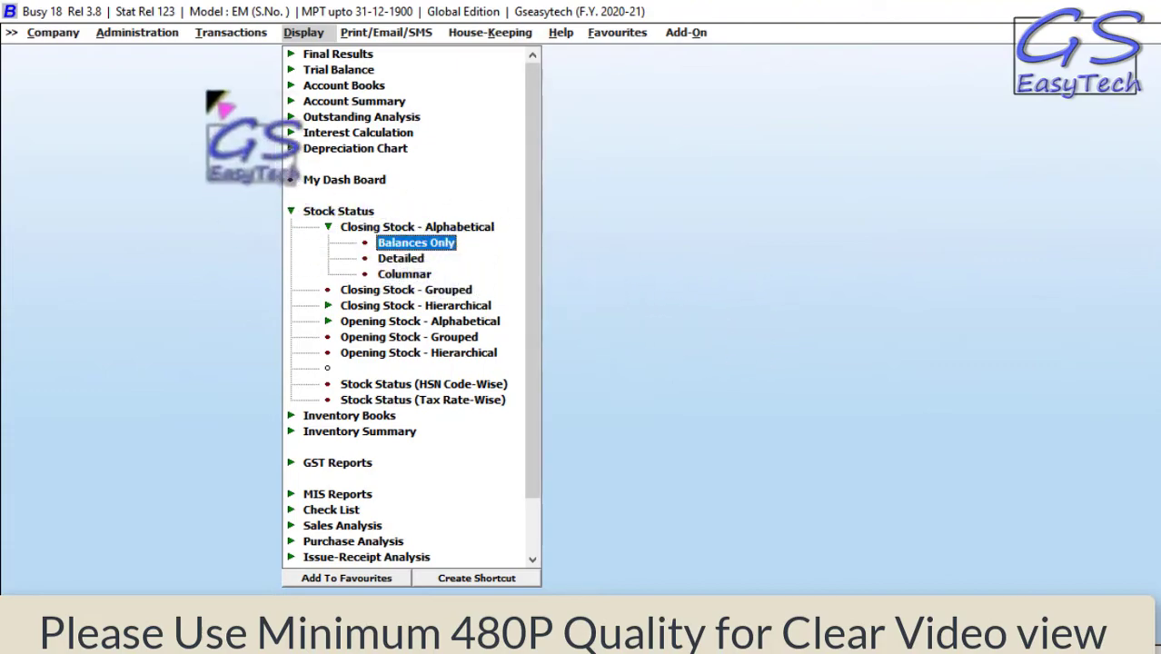
{"action": "left_click", "coordinate": [231, 32]}
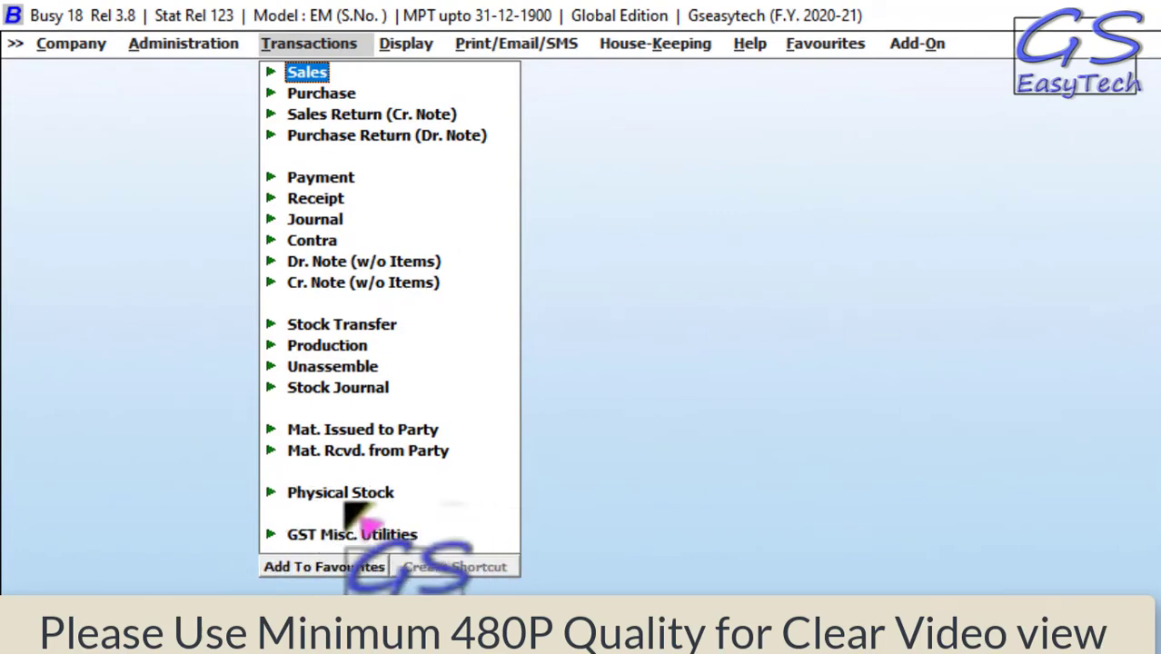
{"action": "left_click", "coordinate": [291, 497]}
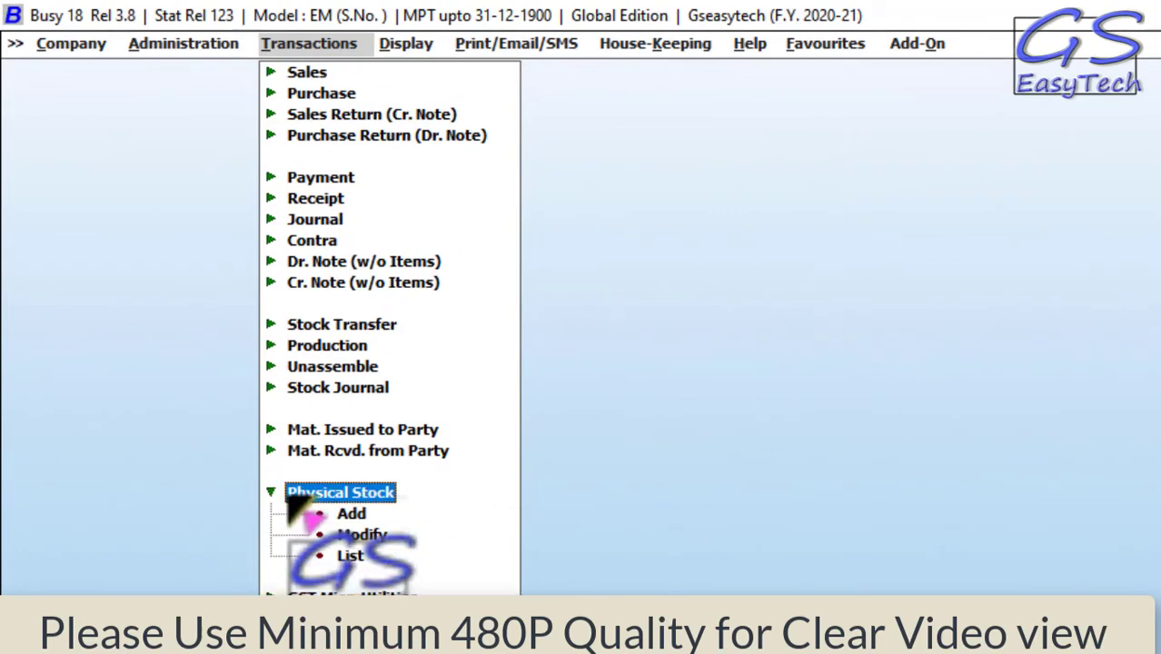
{"action": "left_click", "coordinate": [355, 514]}
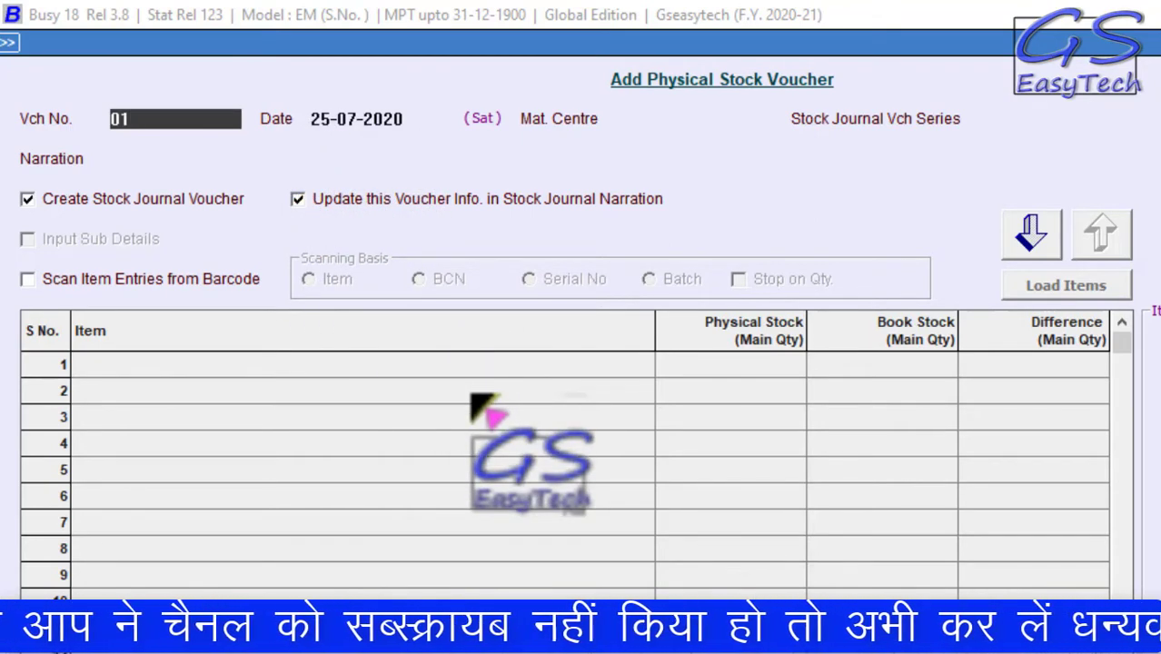
Fill in the voucher header with date 06-04-2020, material centre Main Store and stock journal voucher series Main
{"action": "key", "text": "Return"}
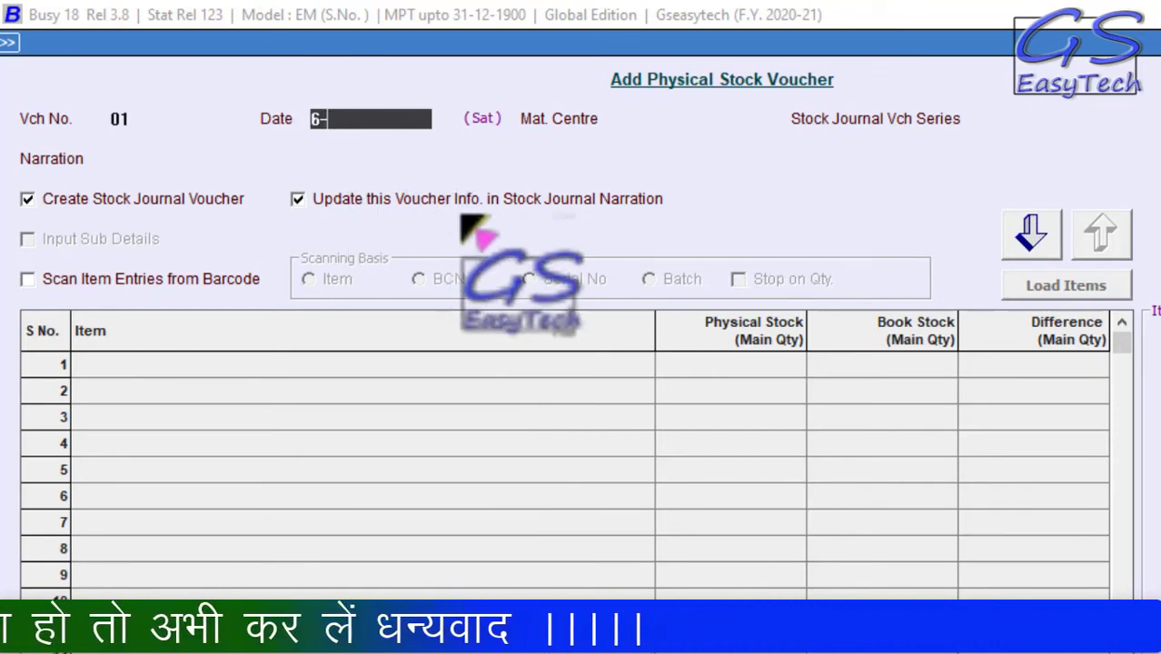
{"action": "key", "text": "Return"}
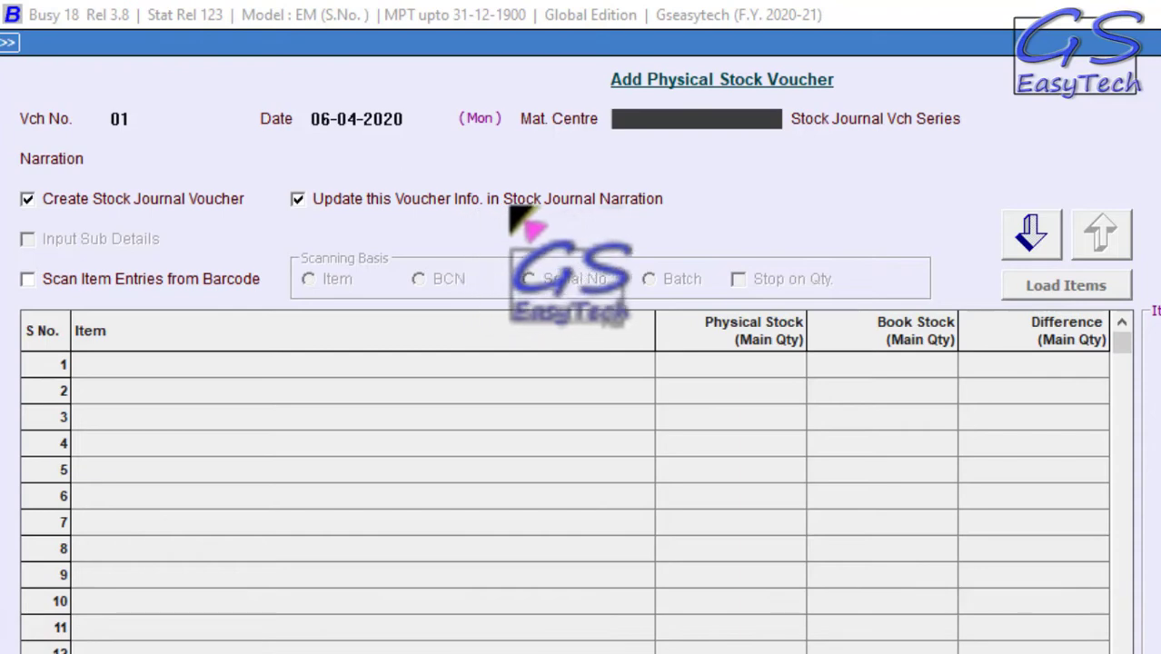
{"action": "type", "text": "m"}
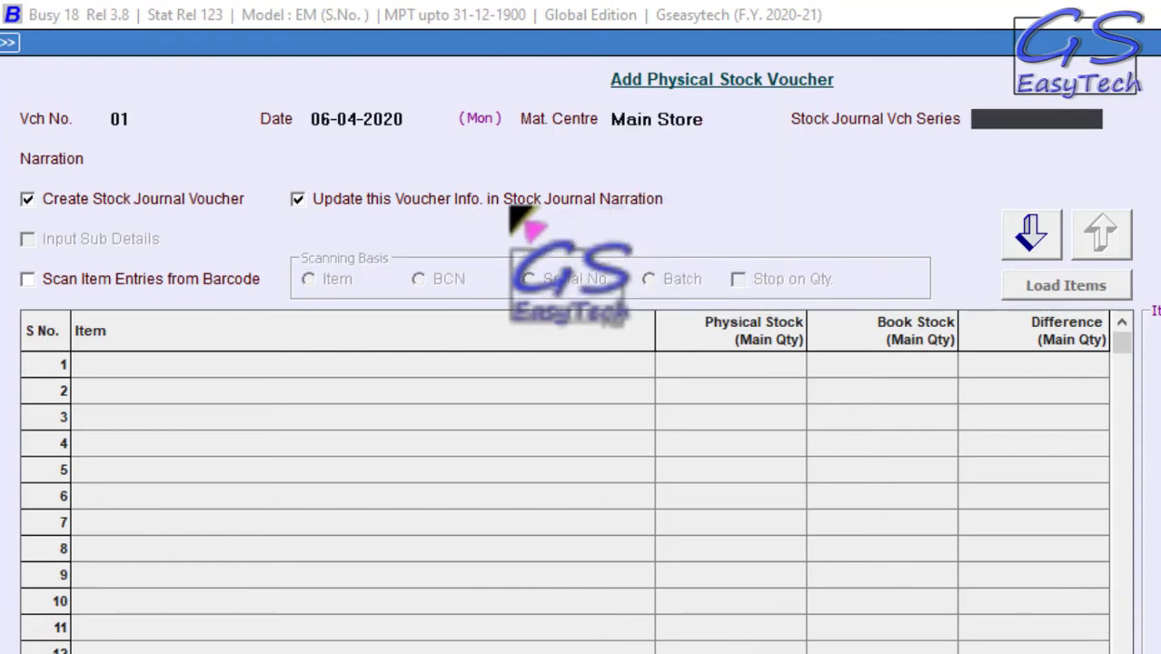
{"action": "key", "text": "Return"}
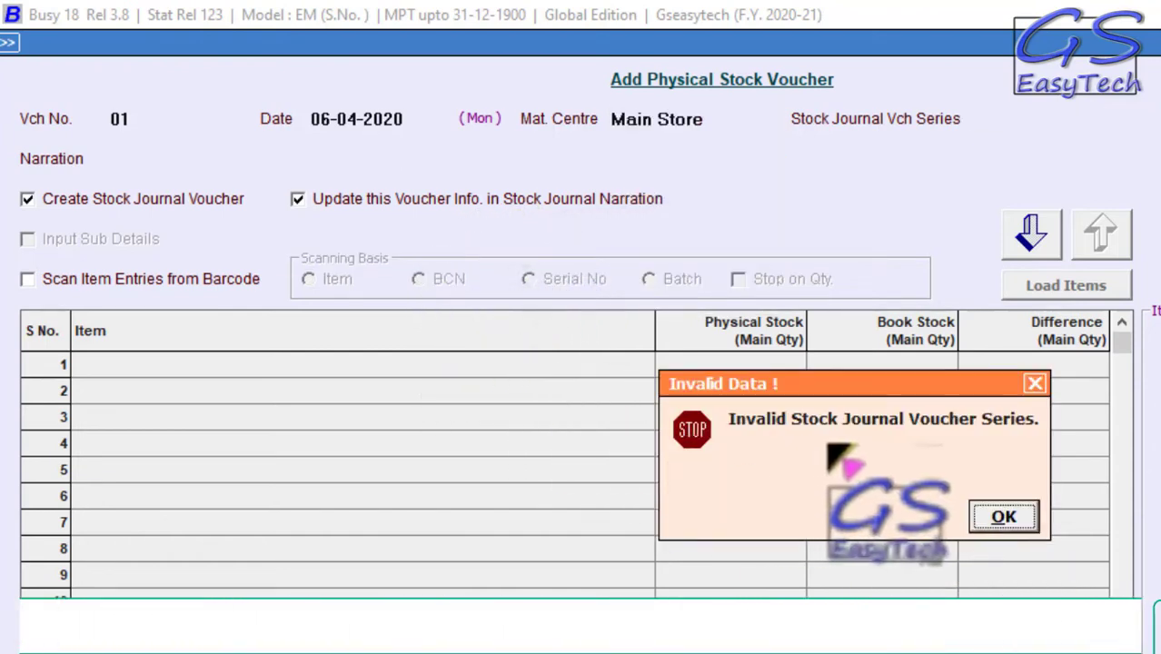
{"action": "left_click", "coordinate": [1005, 519]}
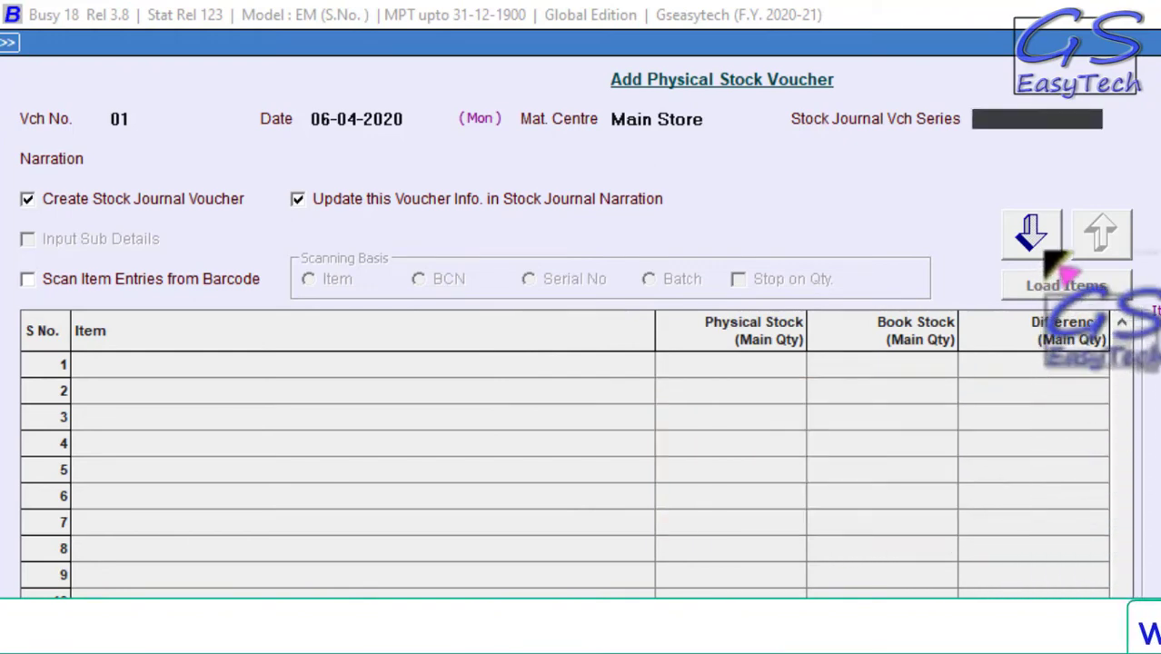
{"action": "key", "text": "Return"}
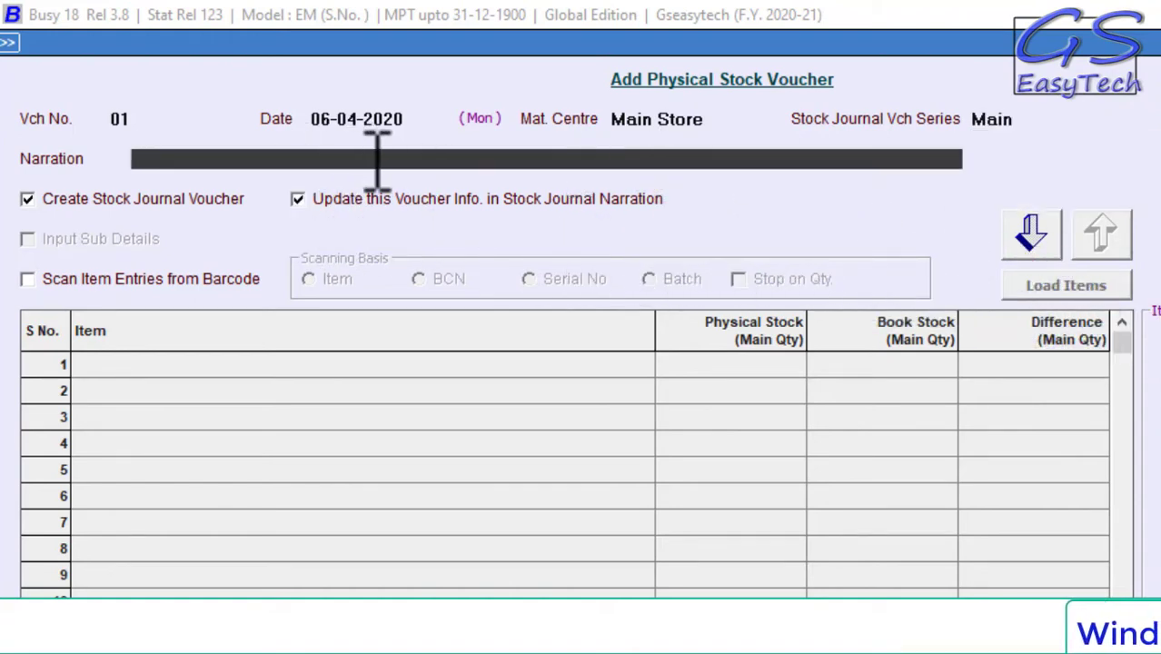
Enter Normal Keyboard PS/2 as the first item of the voucher with a physical stock of 0
{"action": "left_click", "coordinate": [1034, 237]}
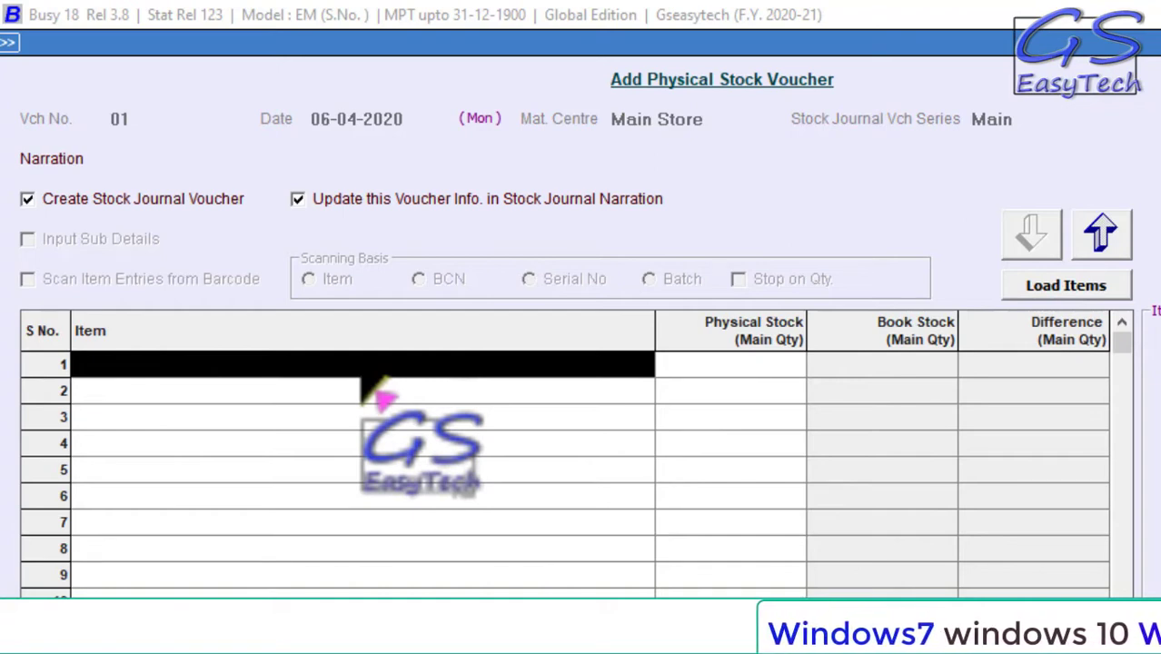
{"action": "type", "text": "n"}
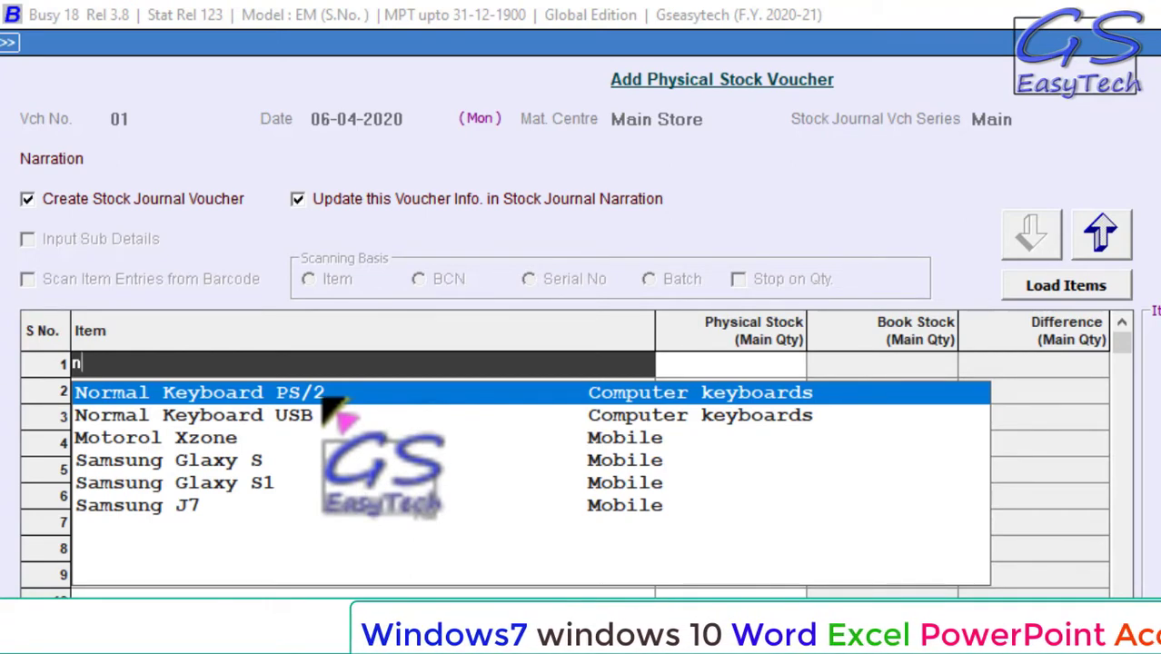
{"action": "key", "text": "Return"}
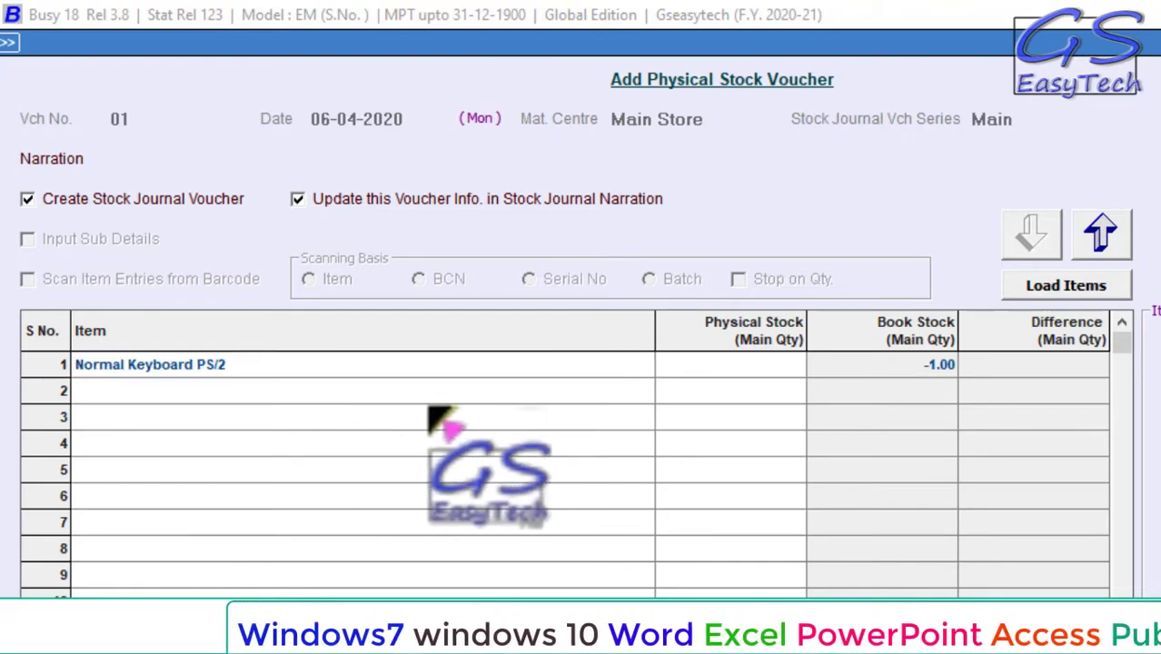
{"action": "left_click", "coordinate": [718, 368]}
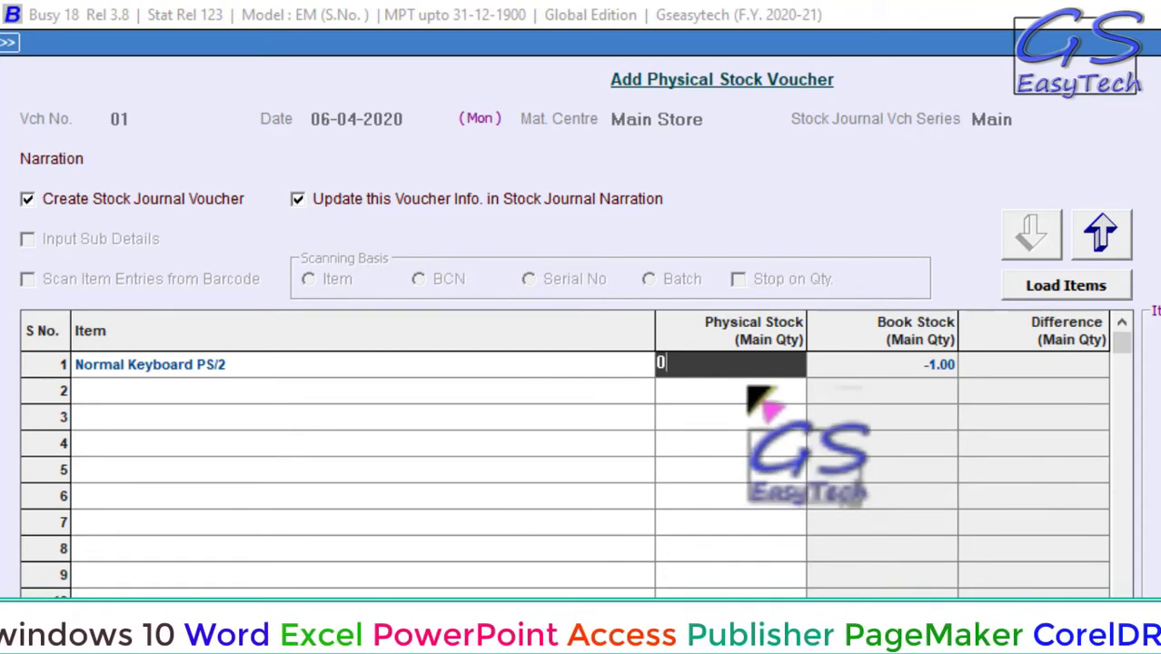
{"action": "key", "text": "Return"}
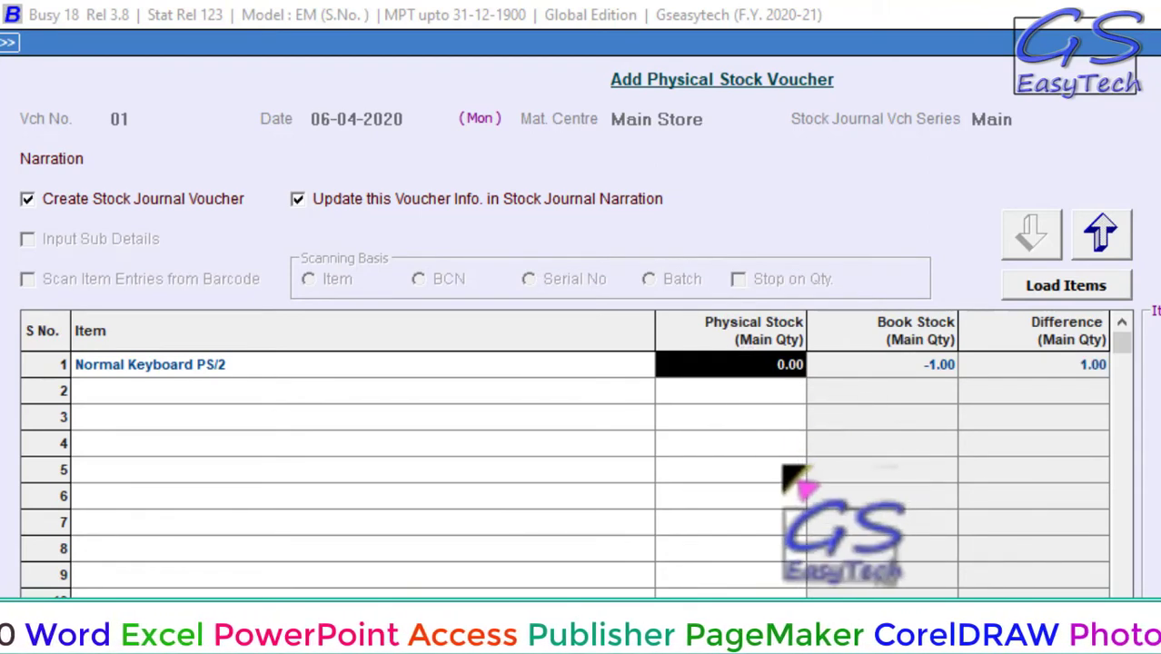
{"action": "key", "text": "Return"}
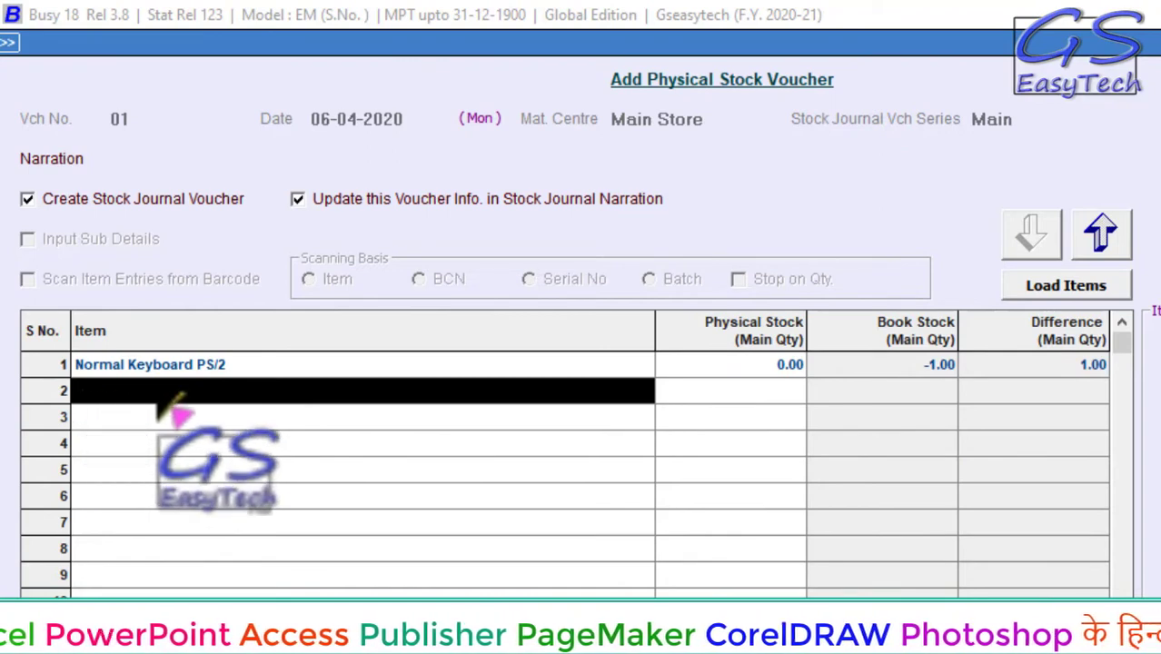
Enter Normal Keyboard USB as the second item of the voucher with a physical stock of 0
{"action": "type", "text": "n"}
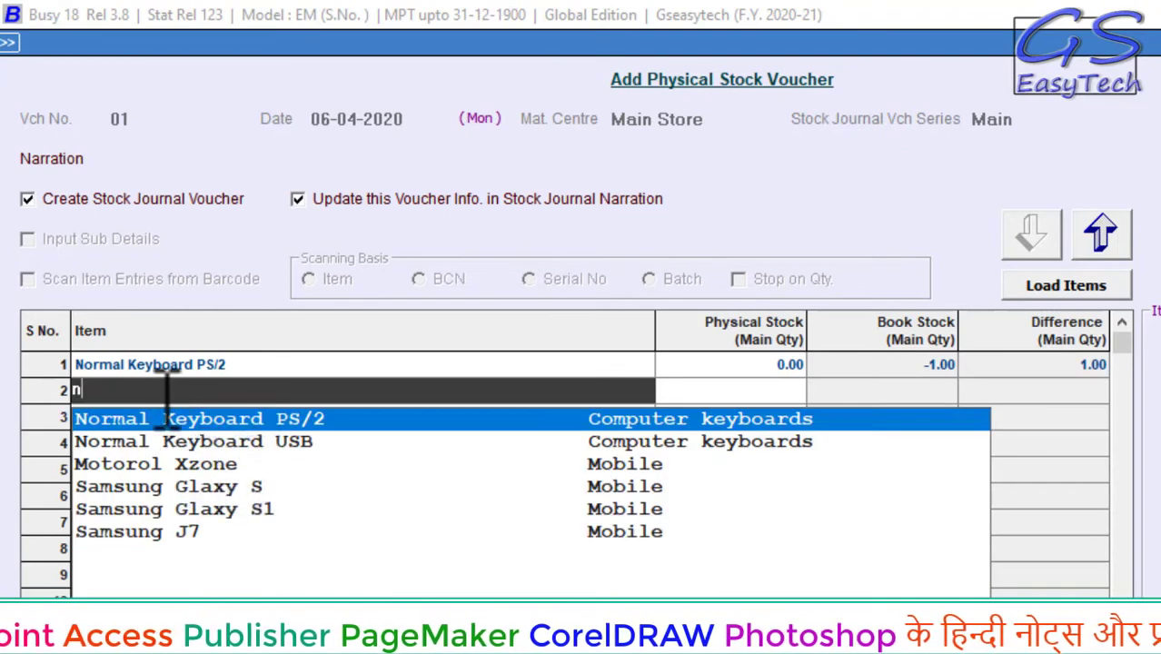
{"action": "left_click", "coordinate": [291, 443]}
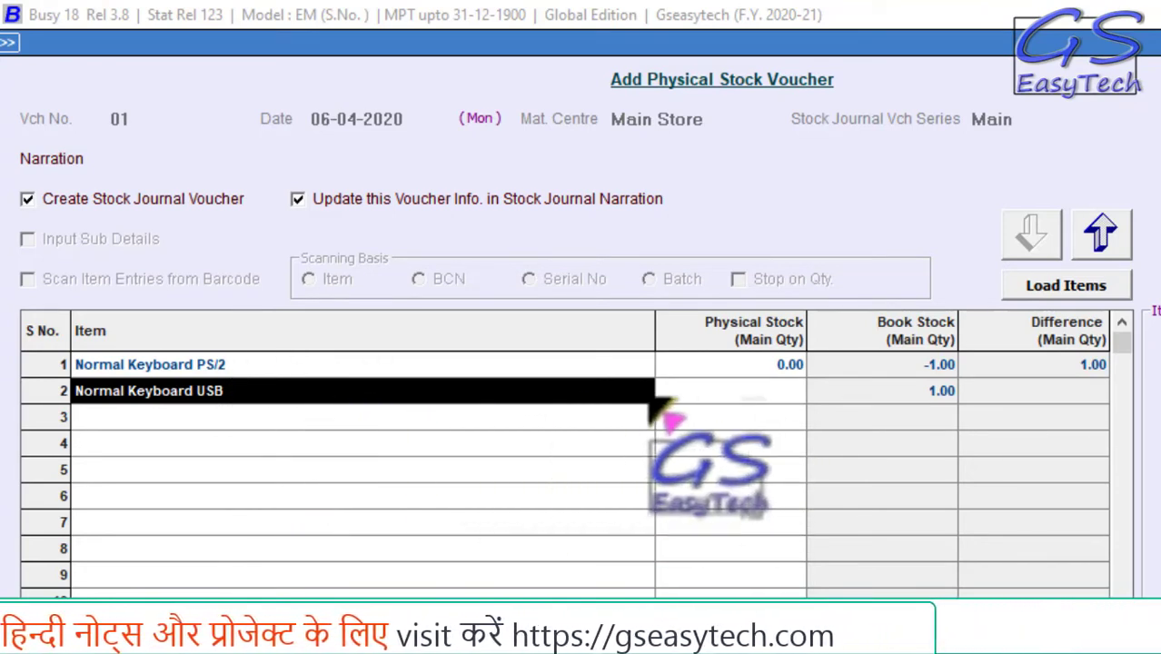
{"action": "left_click", "coordinate": [721, 400]}
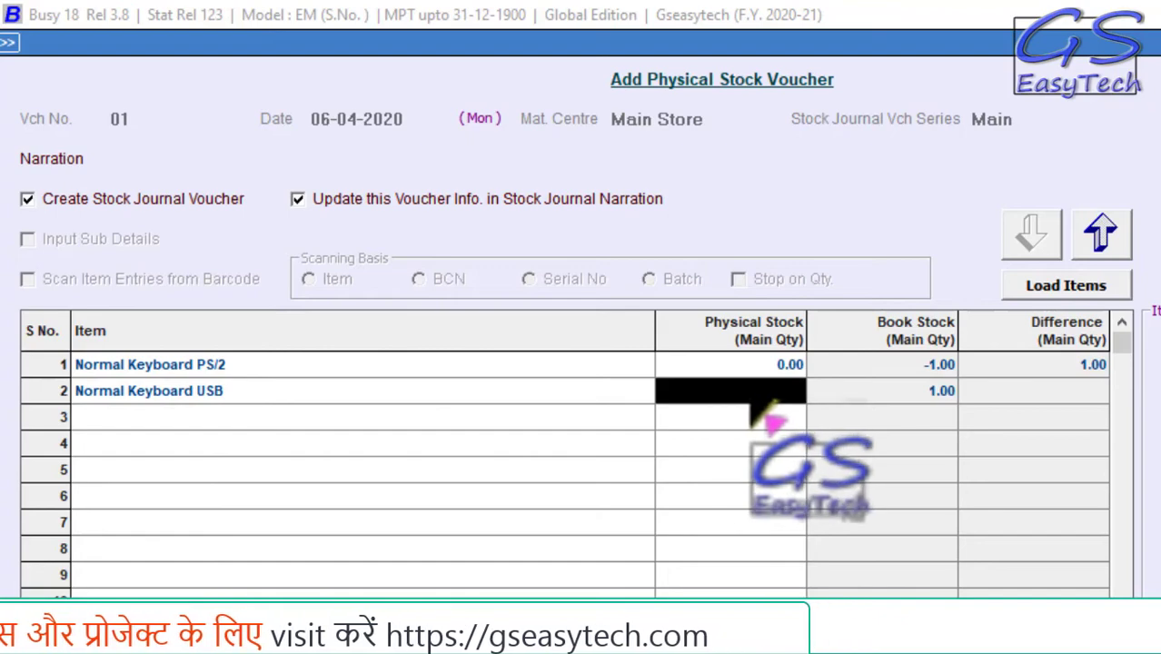
{"action": "type", "text": "0"}
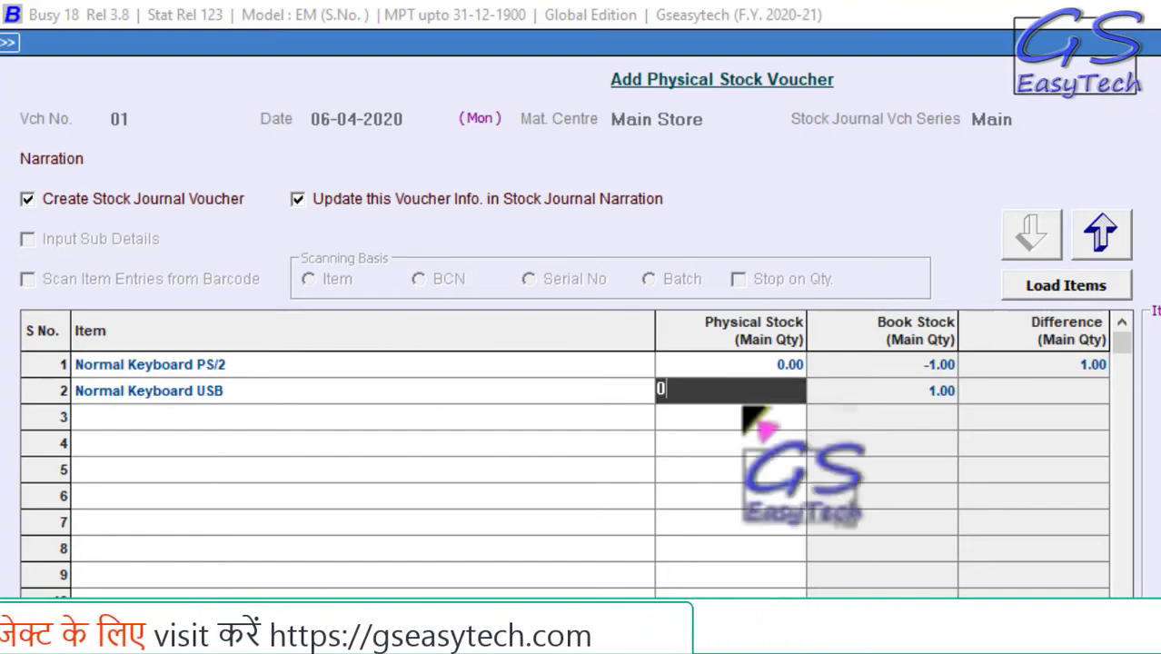
{"action": "key", "text": "Return"}
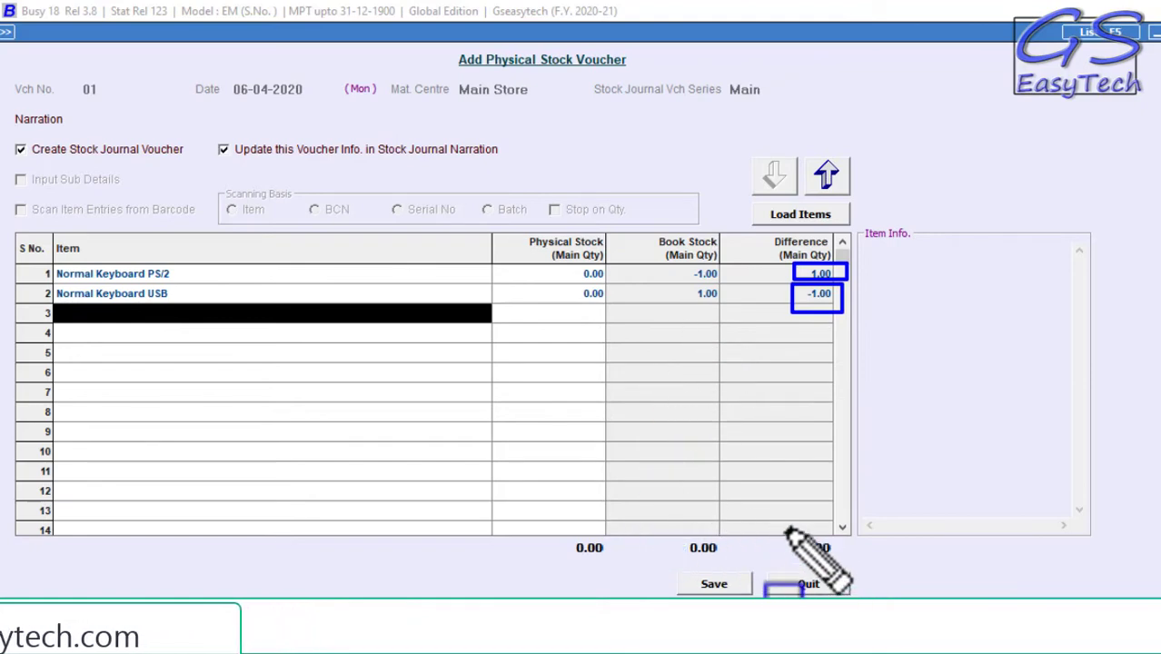
Save the physical stock voucher and quit the voucher entry form
{"action": "left_click", "coordinate": [716, 585]}
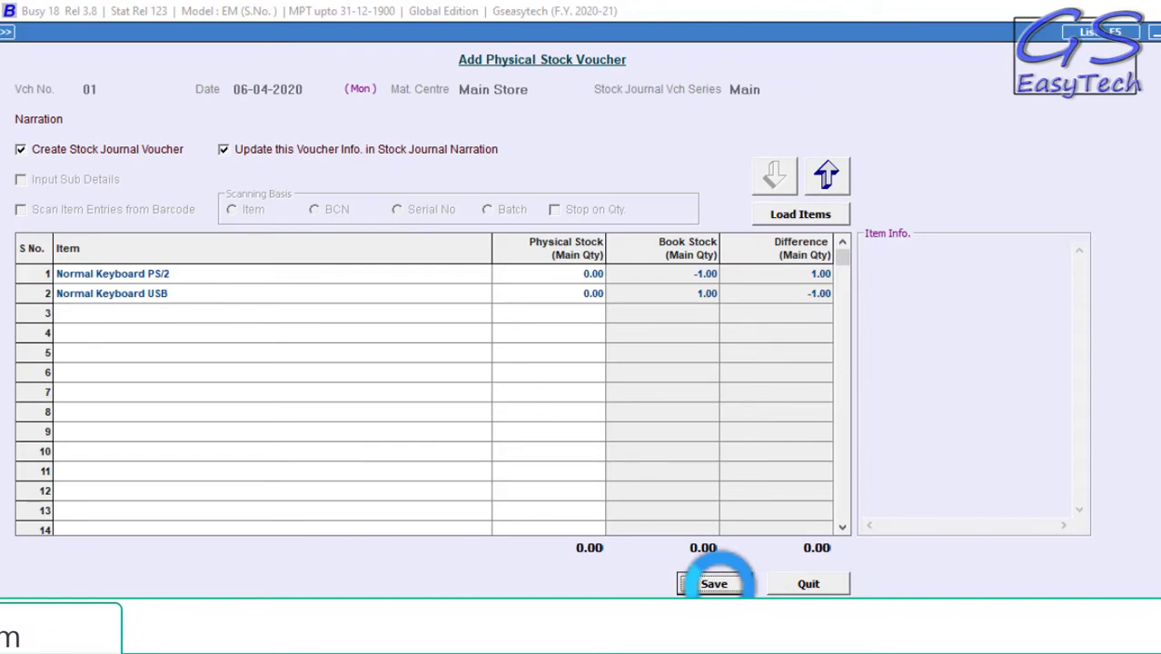
{"action": "key", "text": "Escape"}
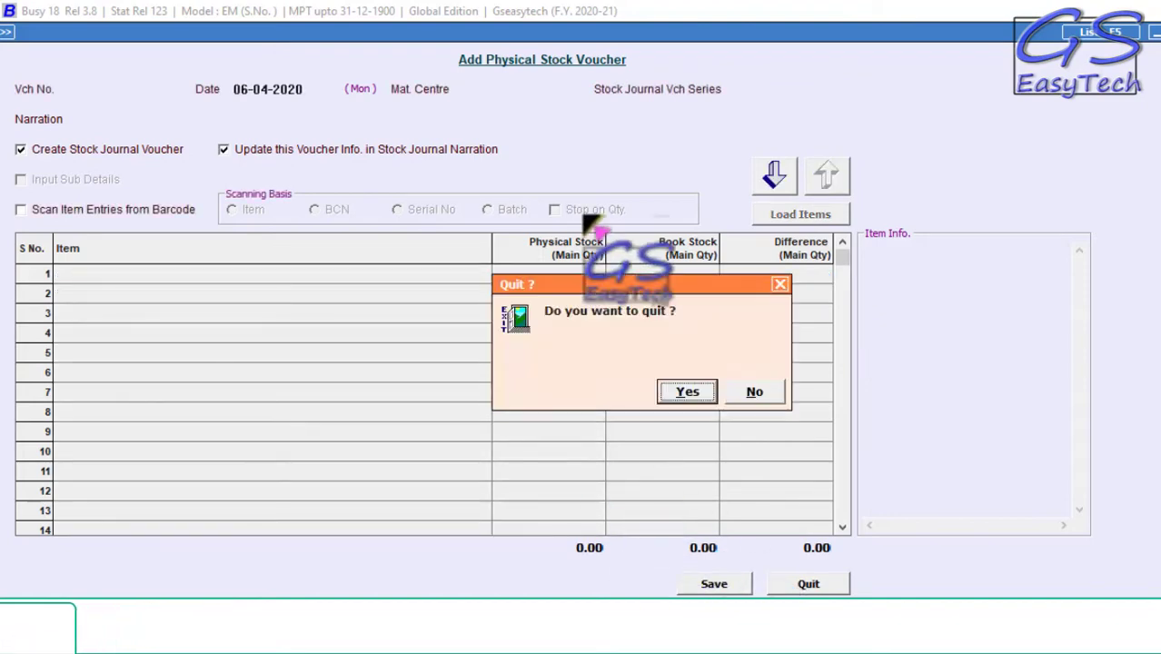
{"action": "left_click", "coordinate": [684, 391]}
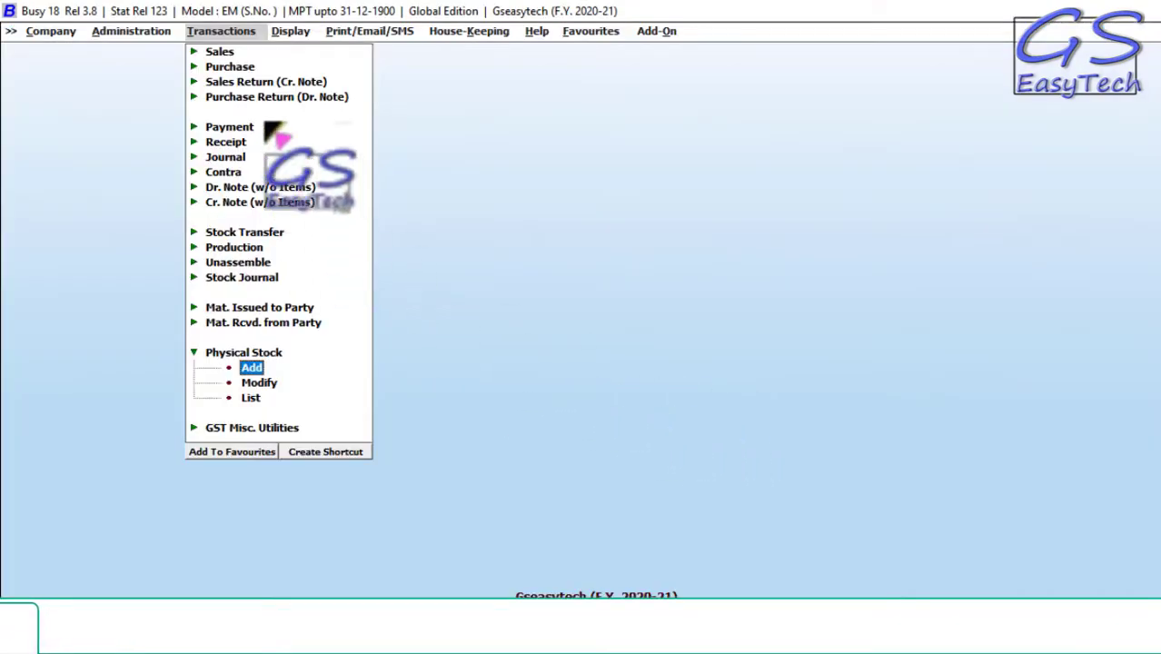
Check all item quantities in the alphabetical balances-only closing stock report as on 06-04-2020, and close the report
{"action": "left_click", "coordinate": [292, 33]}
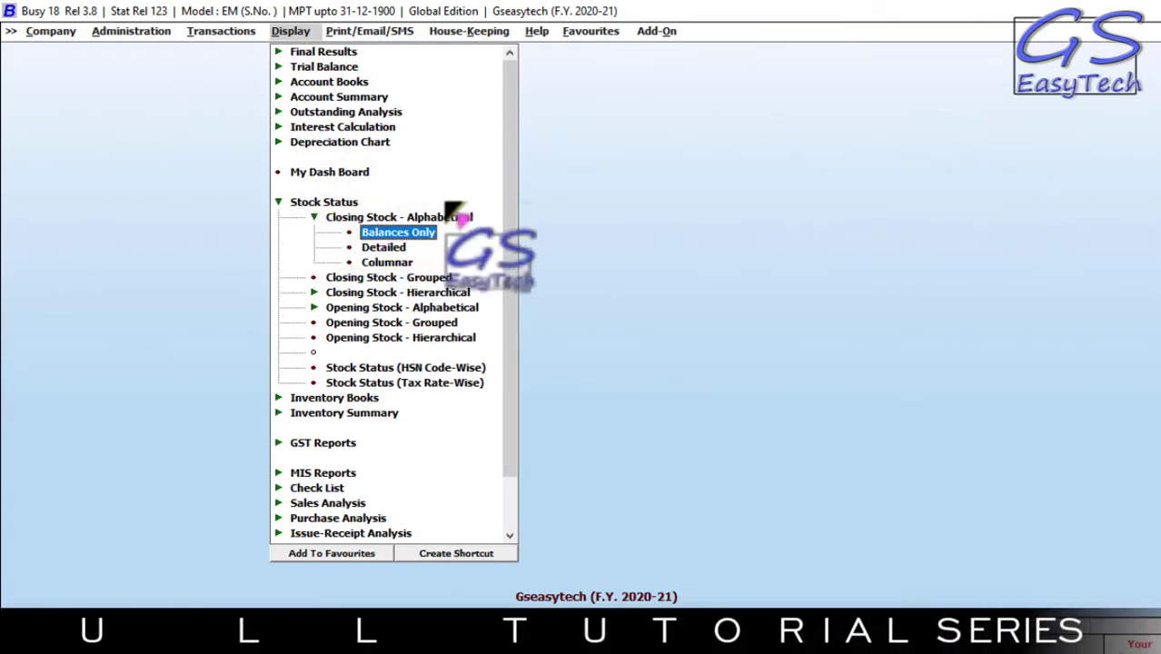
{"action": "left_click", "coordinate": [400, 234]}
{"action": "left_click", "coordinate": [591, 373]}
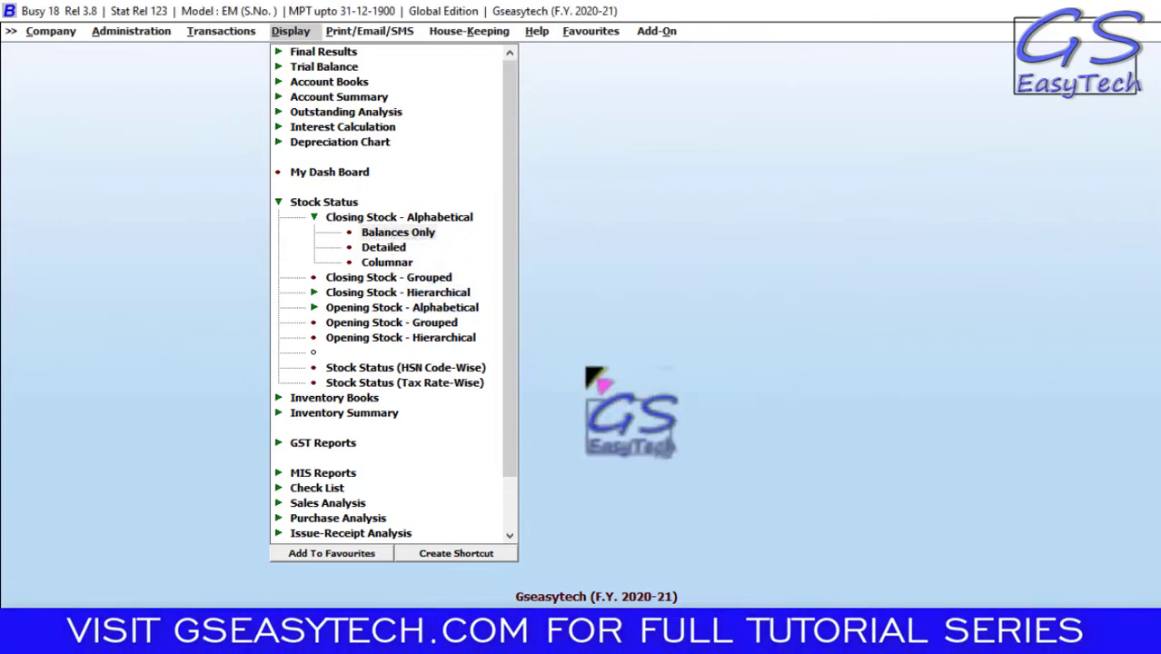
{"action": "key", "text": "Return"}
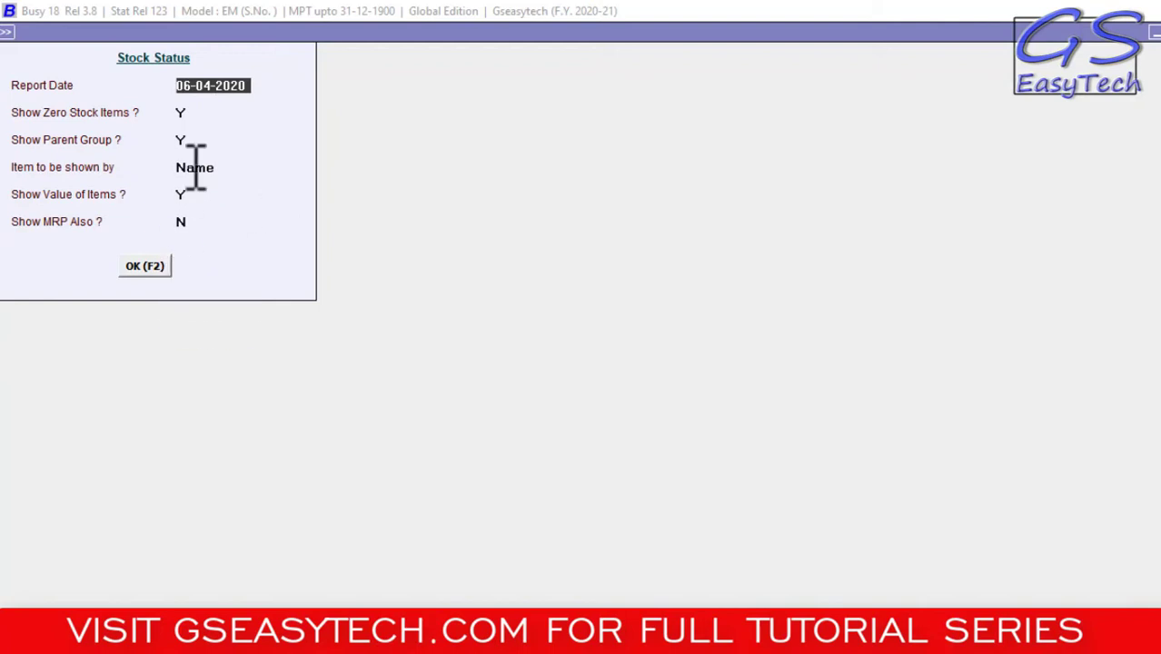
{"action": "left_click", "coordinate": [144, 267]}
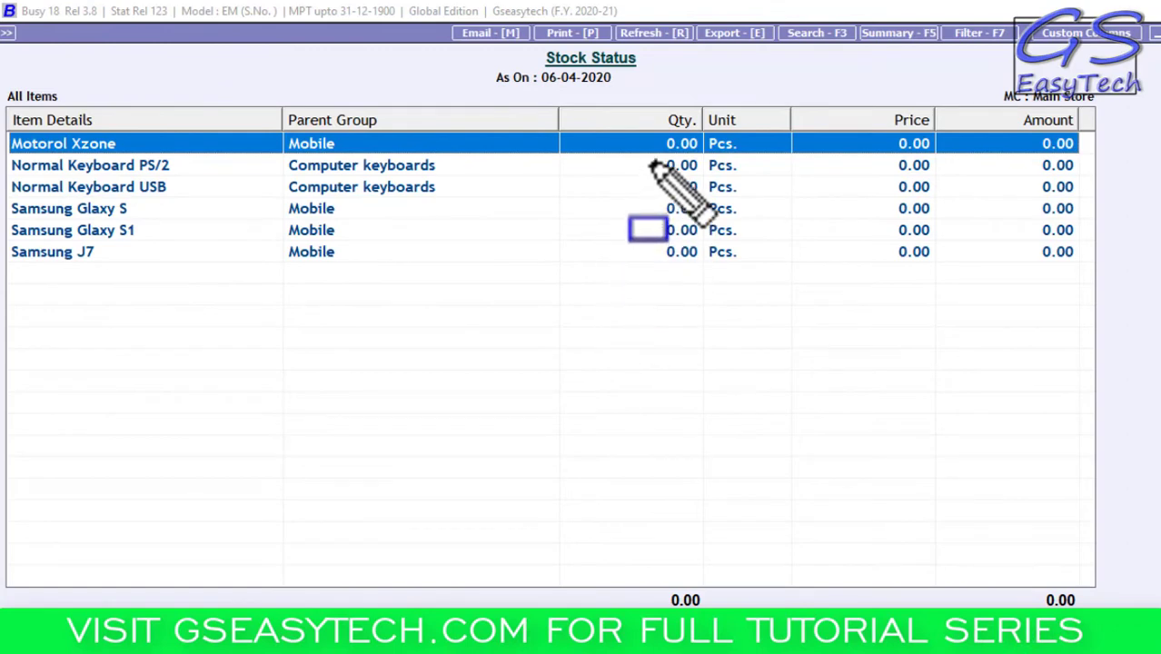
{"action": "left_click_drag", "start_coordinate": [634, 118], "coordinate": [707, 273]}
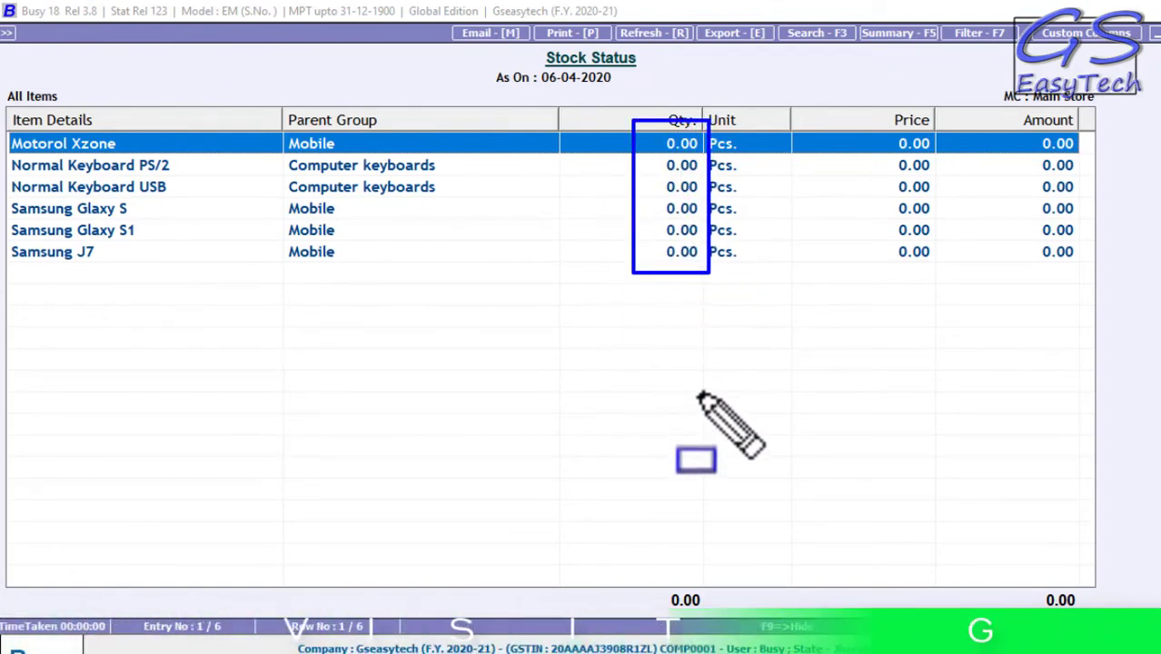
{"action": "key", "text": "Escape"}
{"action": "key", "text": "Escape"}
{"action": "key", "text": "Escape"}
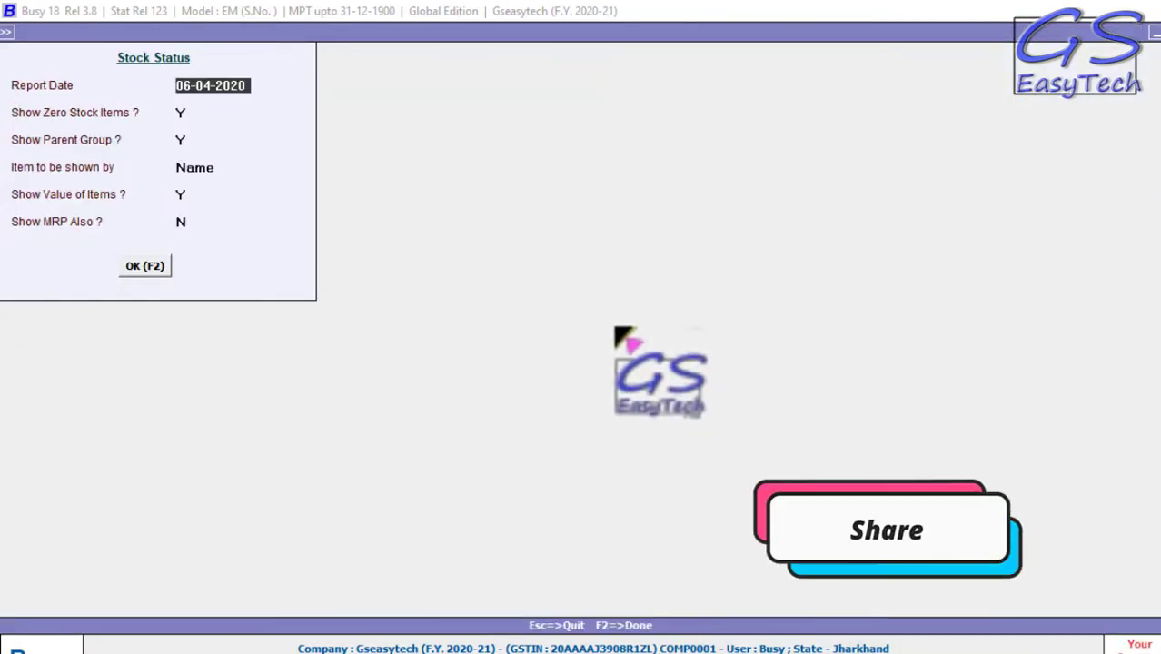
{"action": "key", "text": "Escape"}
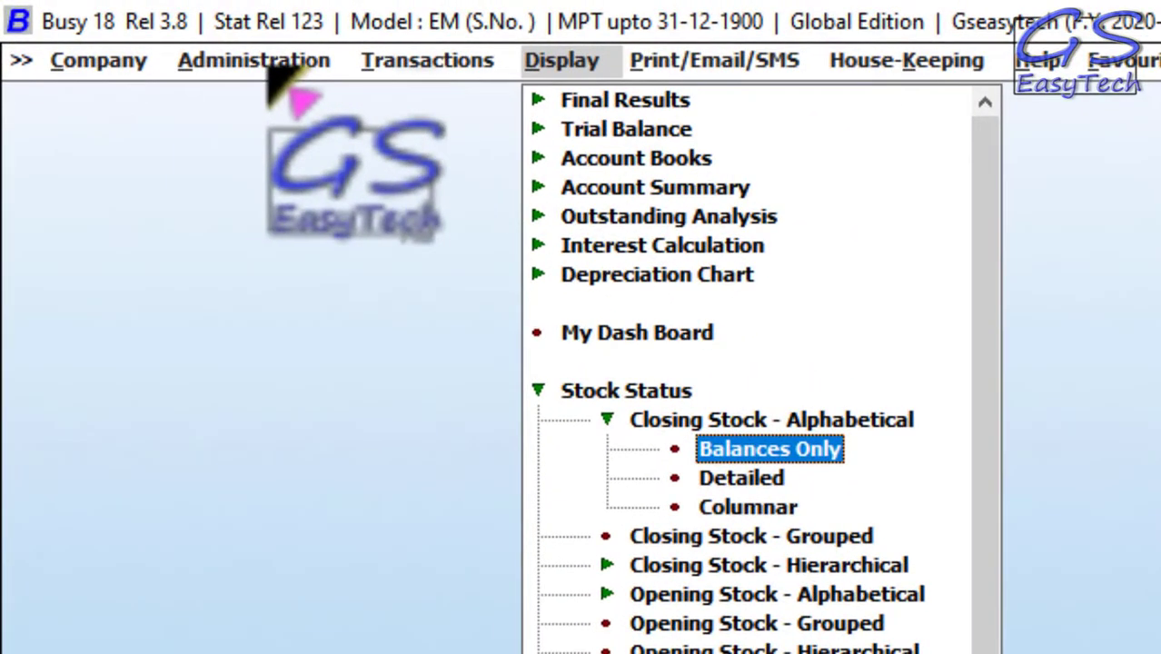
Open the Inventory section of the Features / Options configuration
{"action": "left_click", "coordinate": [272, 71]}
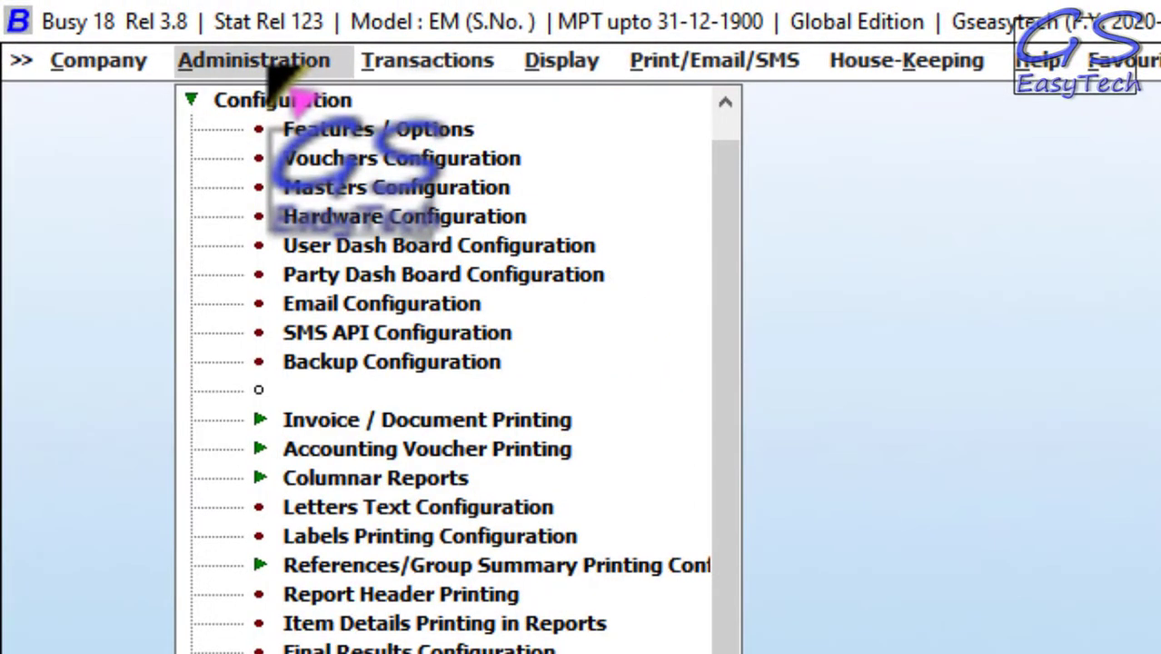
{"action": "left_click", "coordinate": [259, 101]}
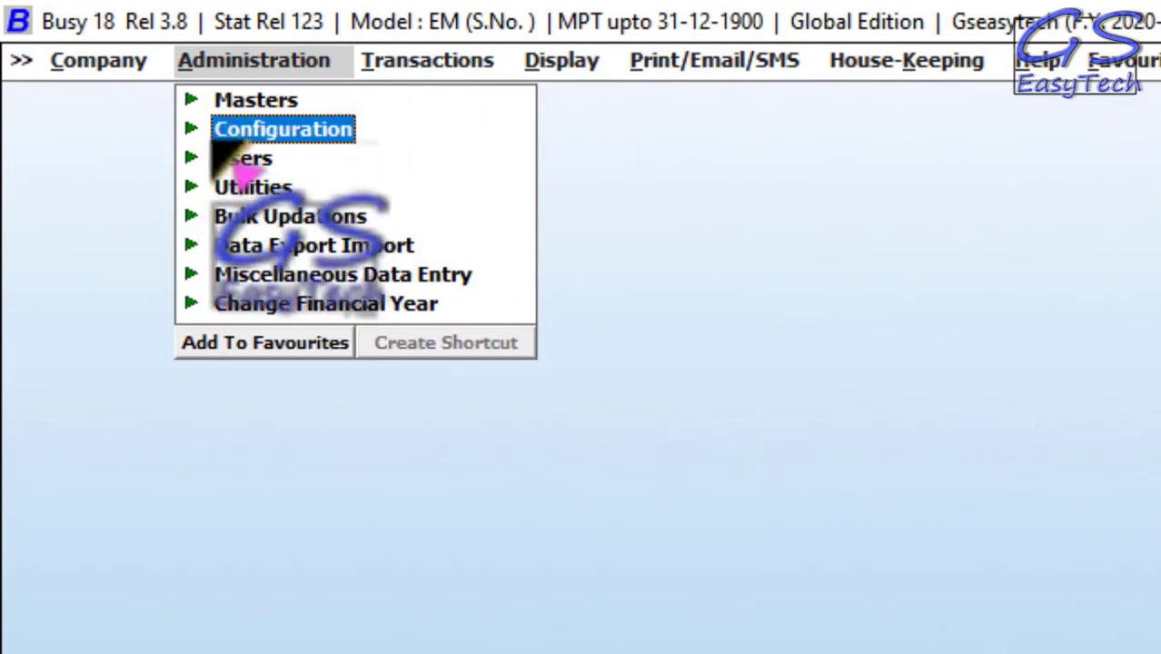
{"action": "key", "text": "Return"}
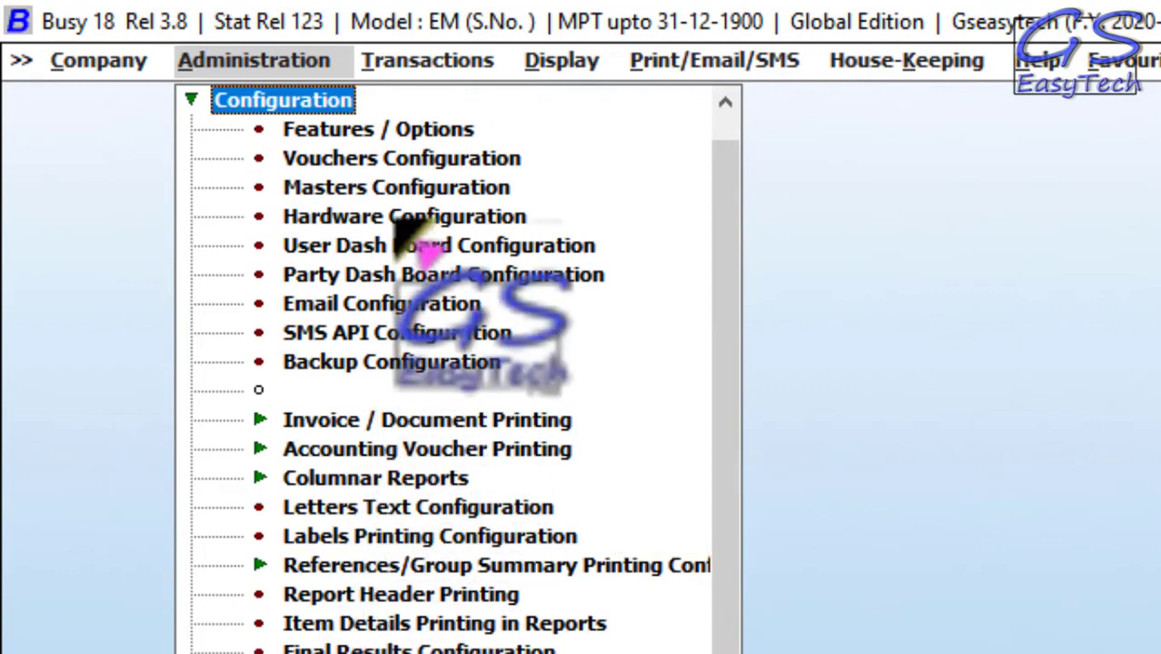
{"action": "left_click", "coordinate": [407, 134]}
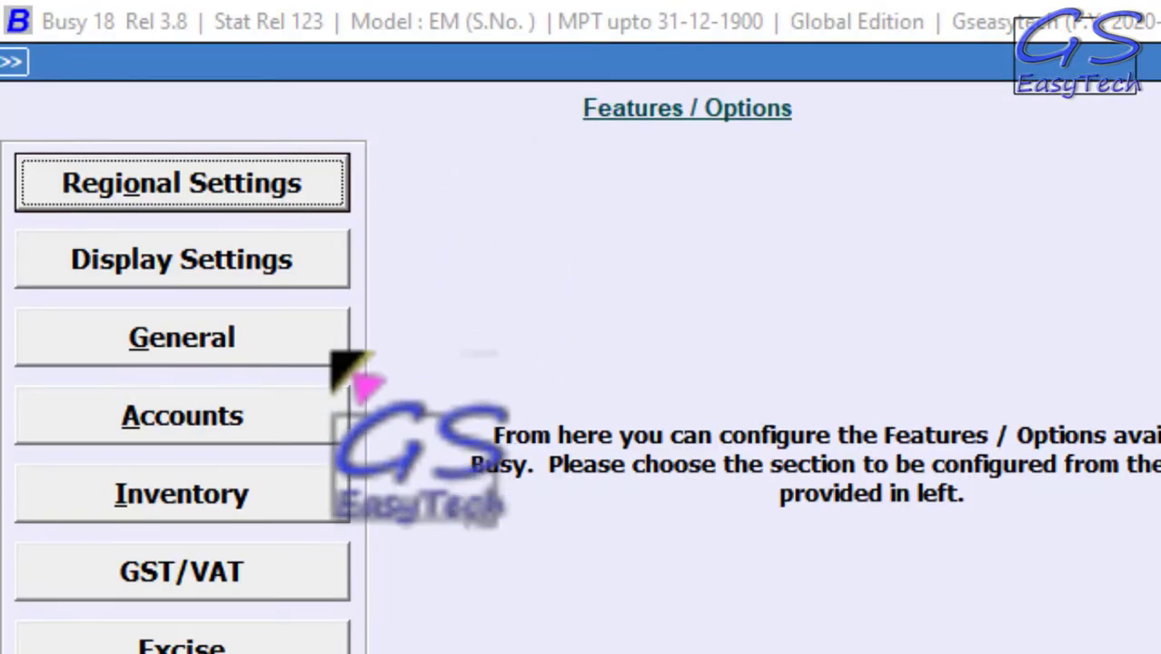
{"action": "left_click", "coordinate": [186, 509]}
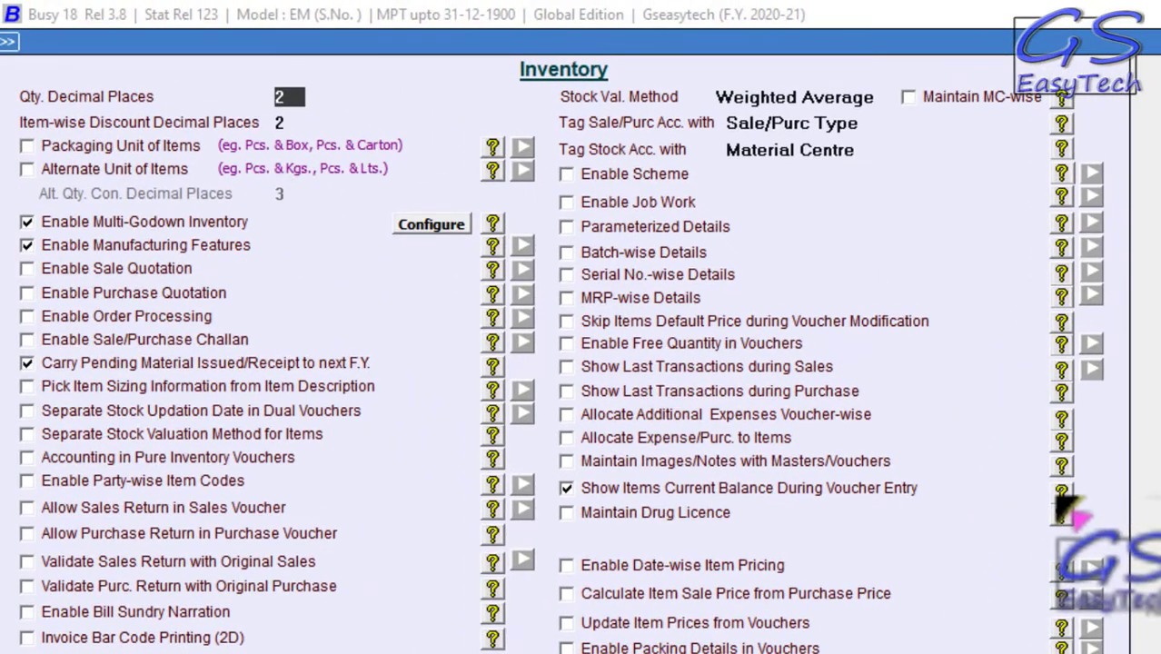
Read the help topic for Show Items Current Balance During Voucher Entry, and save and leave the Inventory options
{"action": "left_click", "coordinate": [1061, 492]}
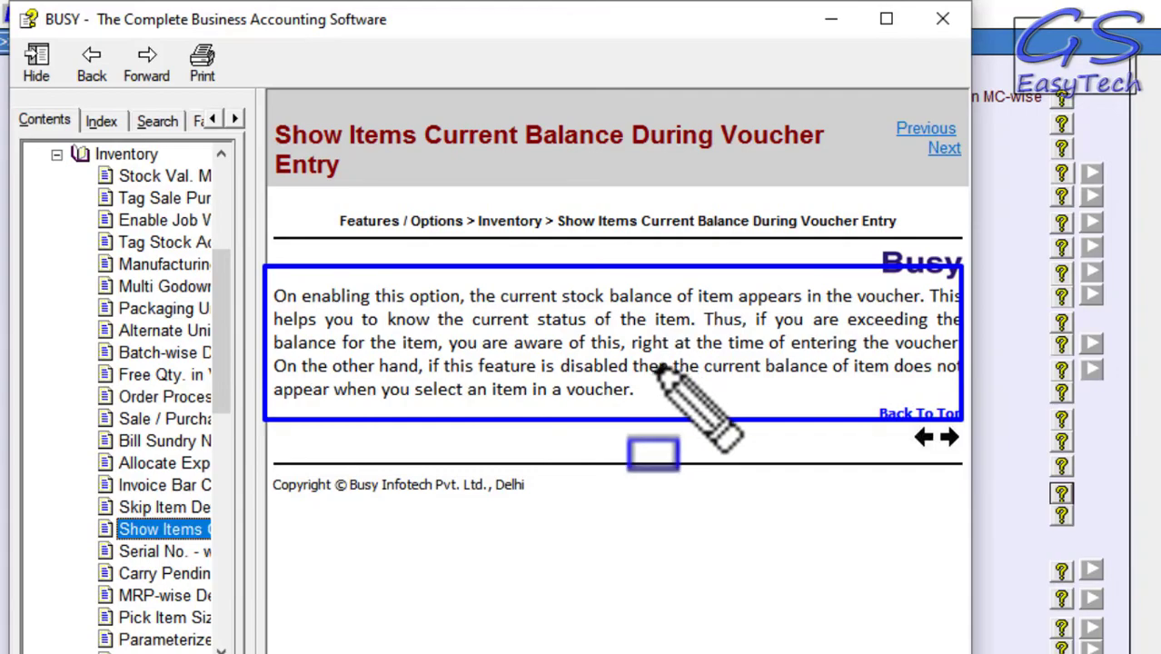
{"action": "left_click", "coordinate": [949, 25]}
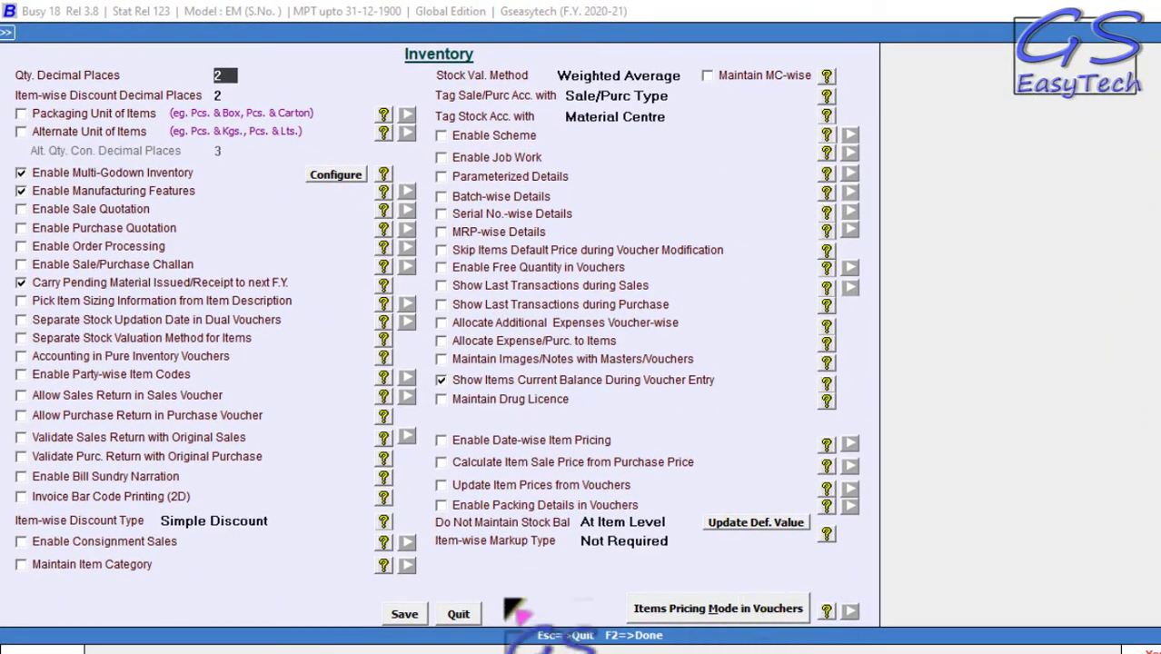
{"action": "left_click", "coordinate": [404, 615]}
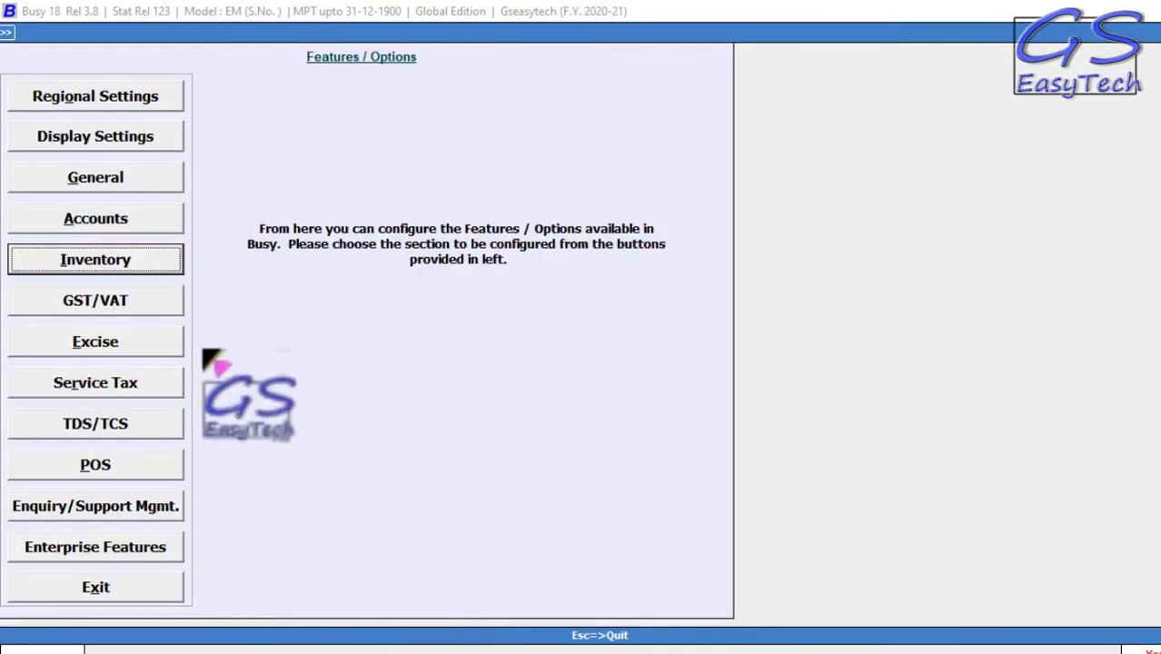
{"action": "key", "text": "Escape"}
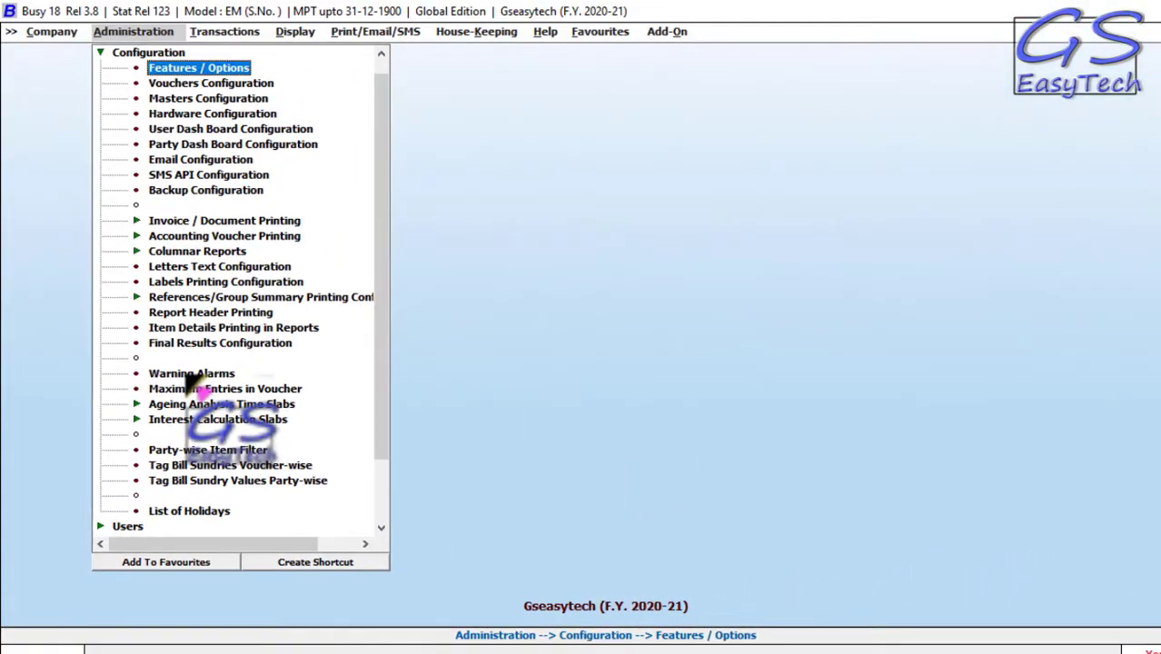
Review the No Action, Warning Only and Don't Allow choices in the Warning Alarms configuration, especially for Negative Stock, and close it
{"action": "left_click", "coordinate": [185, 376]}
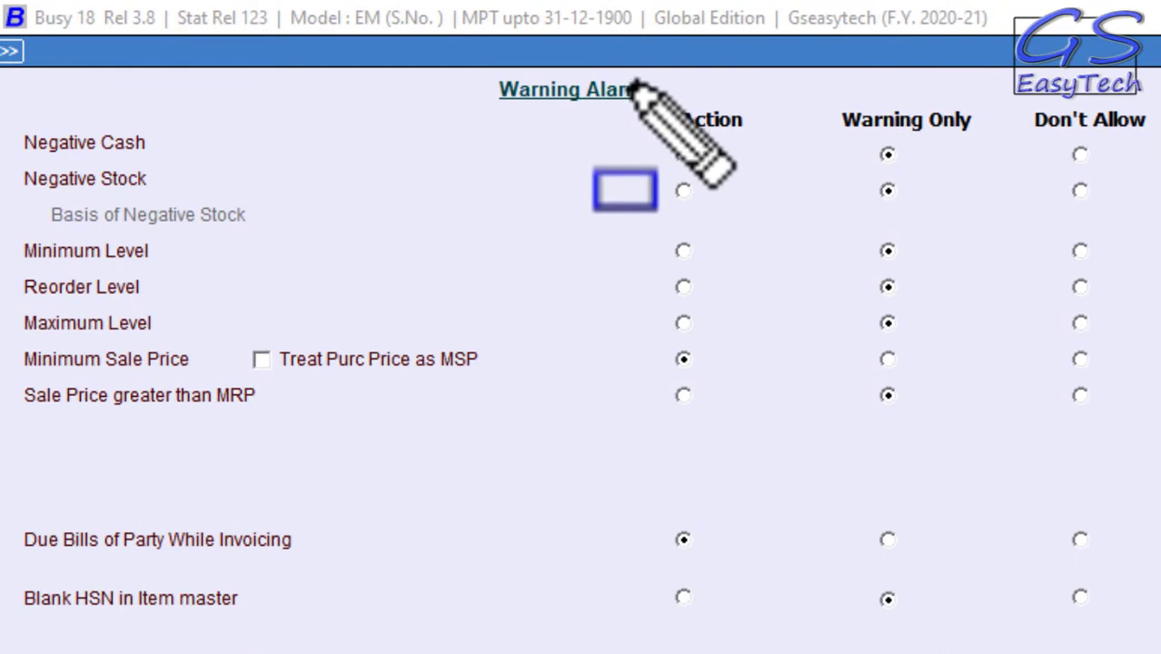
{"action": "mouse_move", "coordinate": [629, 82]}
{"action": "left_mouse_down"}
{"action": "mouse_move", "coordinate": [744, 293]}
{"action": "mouse_move", "coordinate": [756, 442]}
{"action": "left_mouse_up"}
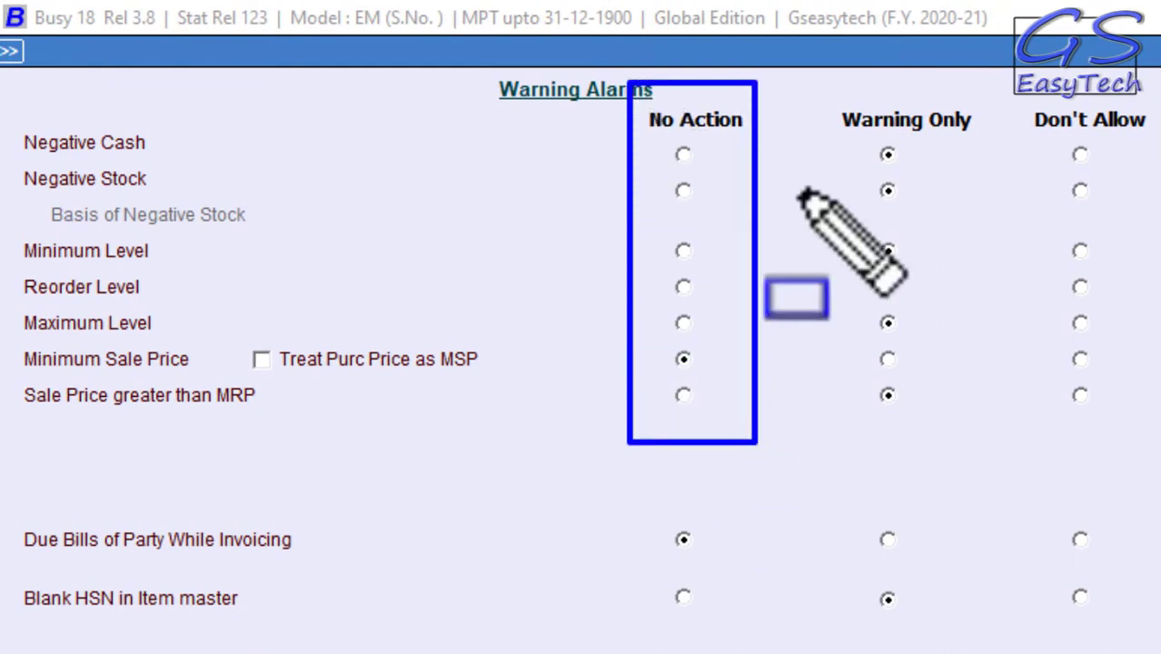
{"action": "mouse_move", "coordinate": [809, 70]}
{"action": "left_mouse_down"}
{"action": "mouse_move", "coordinate": [881, 267]}
{"action": "mouse_move", "coordinate": [988, 408]}
{"action": "mouse_move", "coordinate": [984, 438]}
{"action": "left_mouse_up"}
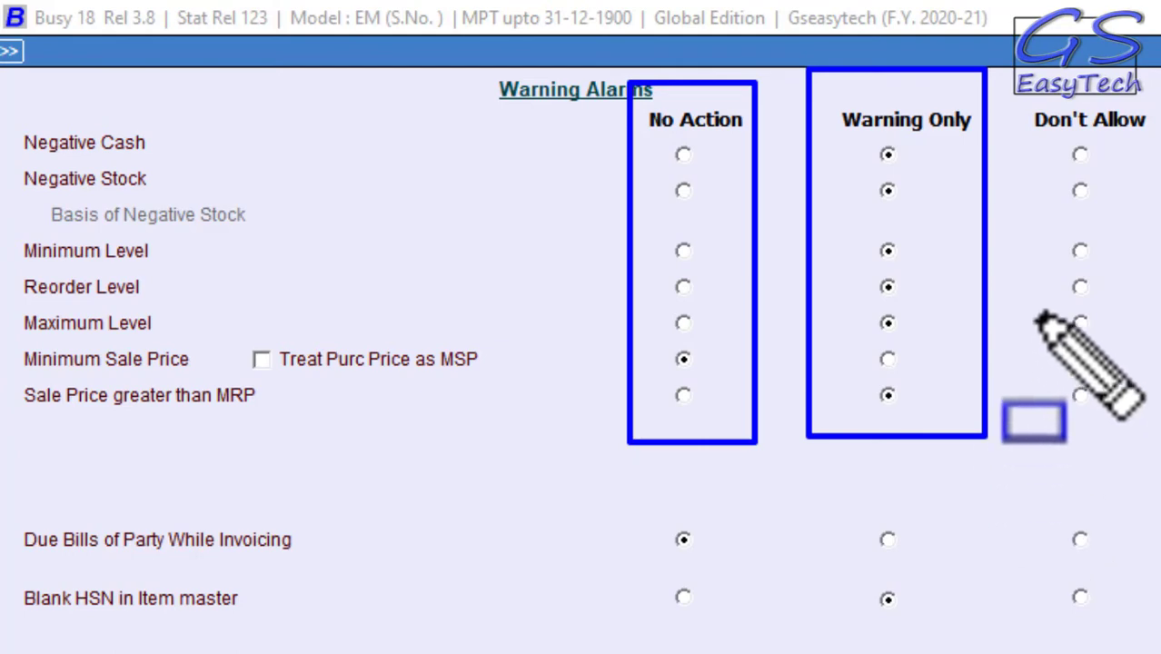
{"action": "mouse_move", "coordinate": [1012, 78]}
{"action": "left_mouse_down"}
{"action": "mouse_move", "coordinate": [1072, 318]}
{"action": "mouse_move", "coordinate": [1158, 462]}
{"action": "left_mouse_up"}
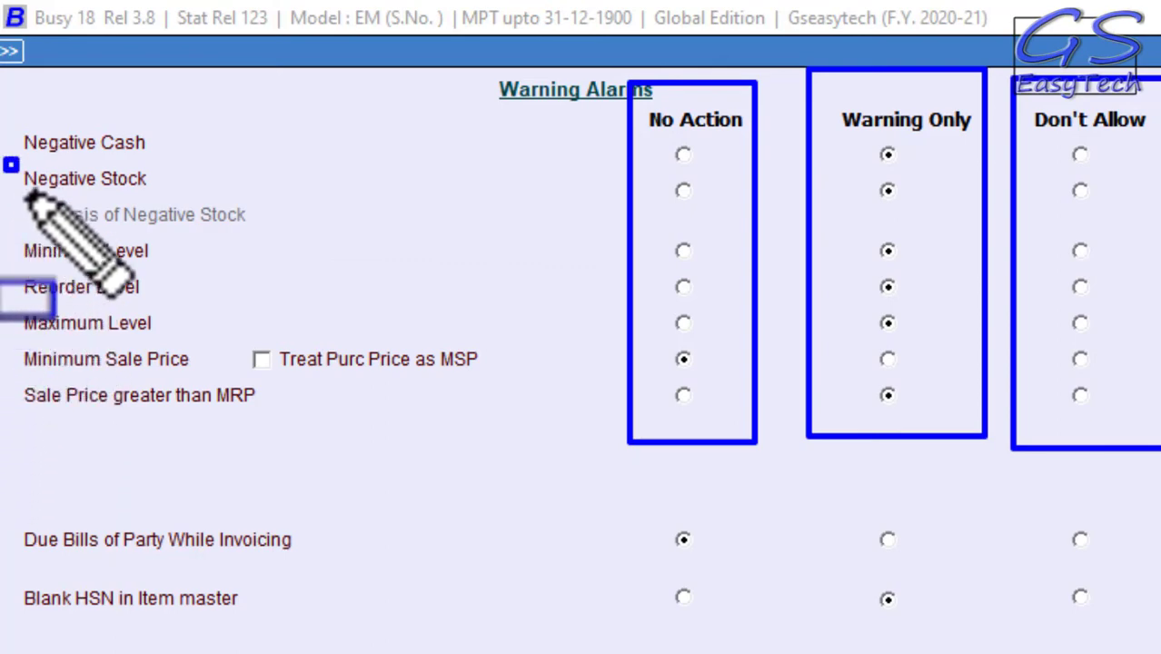
{"action": "mouse_move", "coordinate": [6, 160]}
{"action": "left_mouse_down"}
{"action": "mouse_move", "coordinate": [314, 253]}
{"action": "mouse_move", "coordinate": [878, 189]}
{"action": "mouse_move", "coordinate": [1015, 213]}
{"action": "mouse_move", "coordinate": [943, 216]}
{"action": "left_mouse_up"}
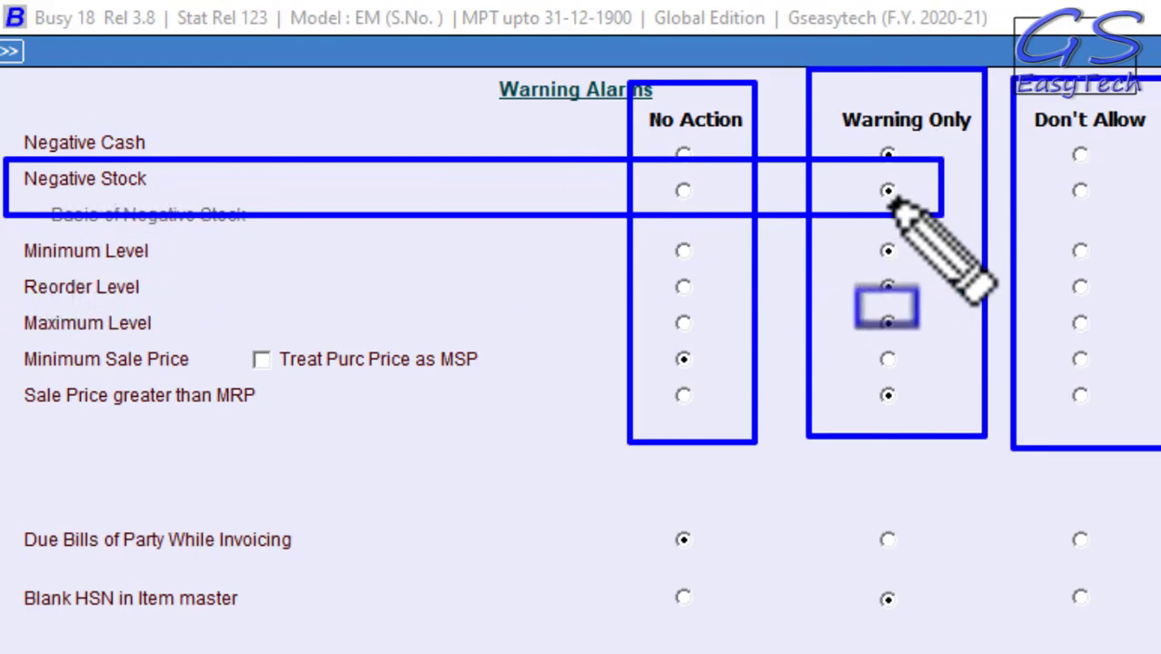
{"action": "key", "text": "Escape"}
{"action": "key", "text": "Escape"}
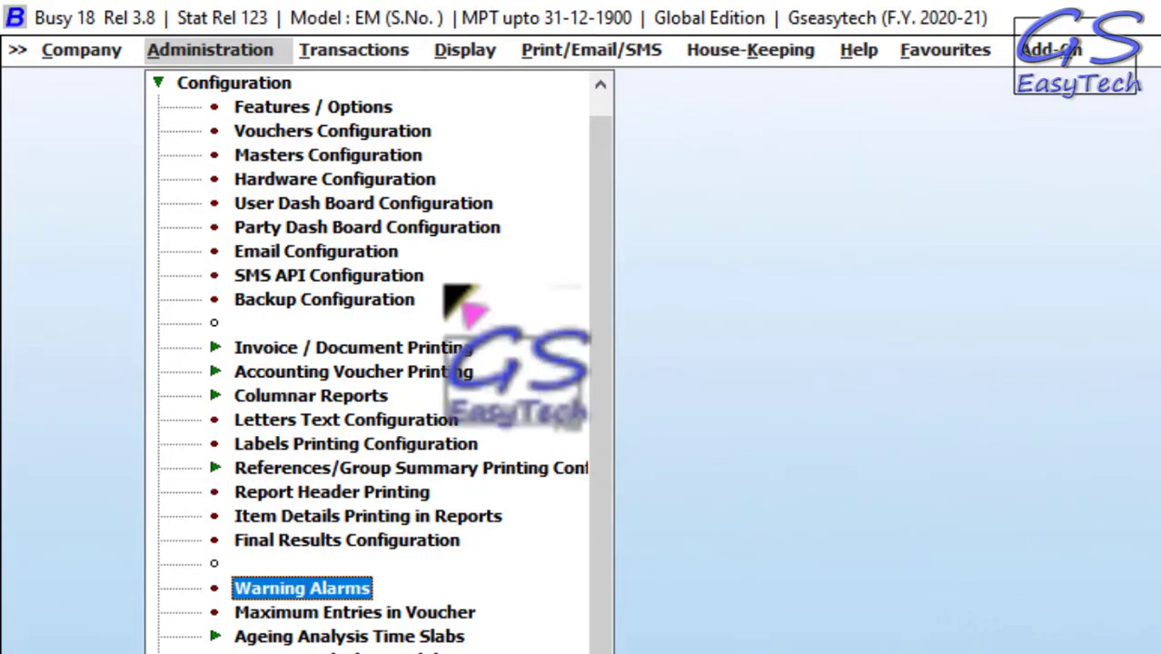
Start a new sales voucher in series Main dated 05-04-2020, with sale type L/GST-ItemWise and party Mobile House
{"action": "left_click", "coordinate": [373, 57]}
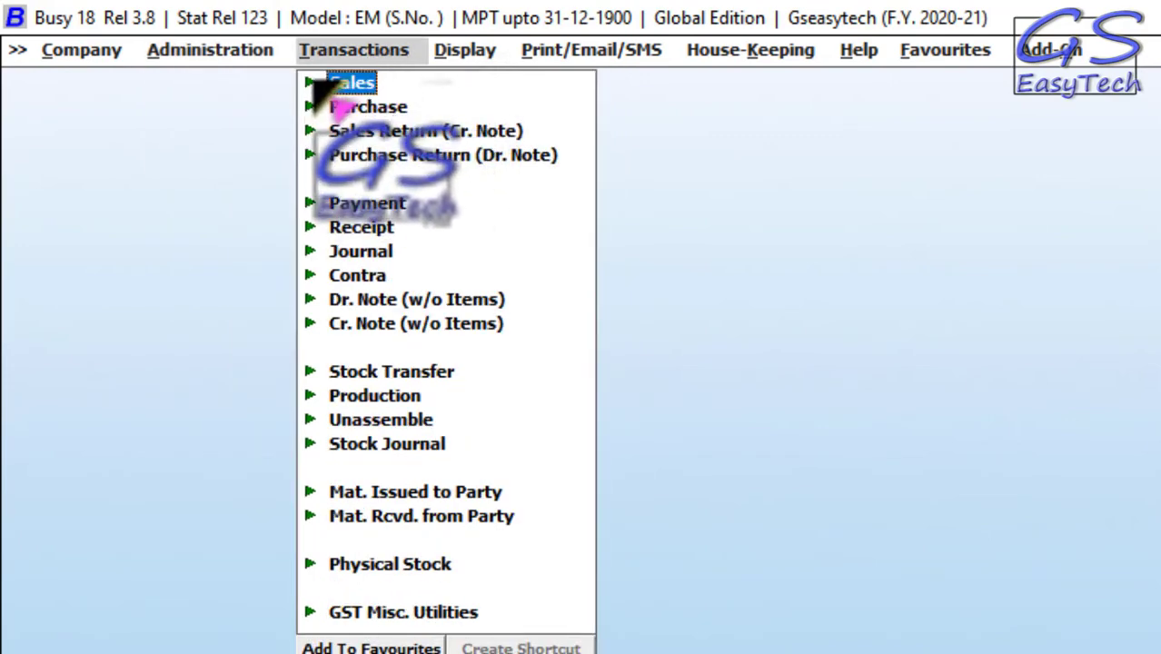
{"action": "left_click", "coordinate": [310, 83]}
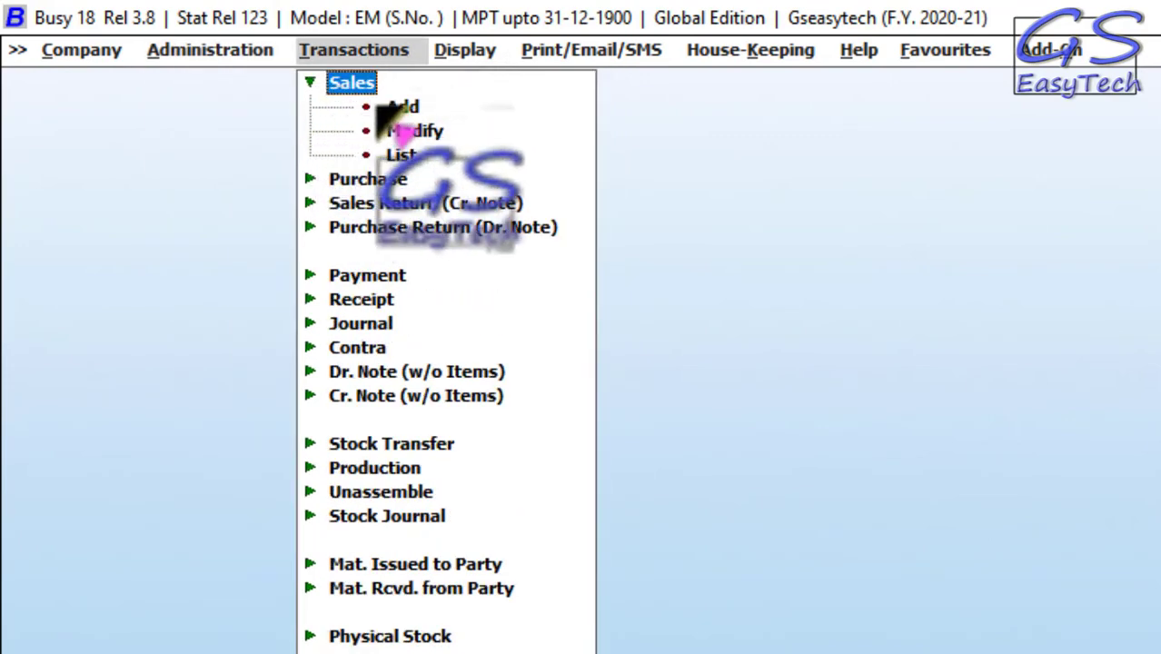
{"action": "left_click", "coordinate": [402, 107]}
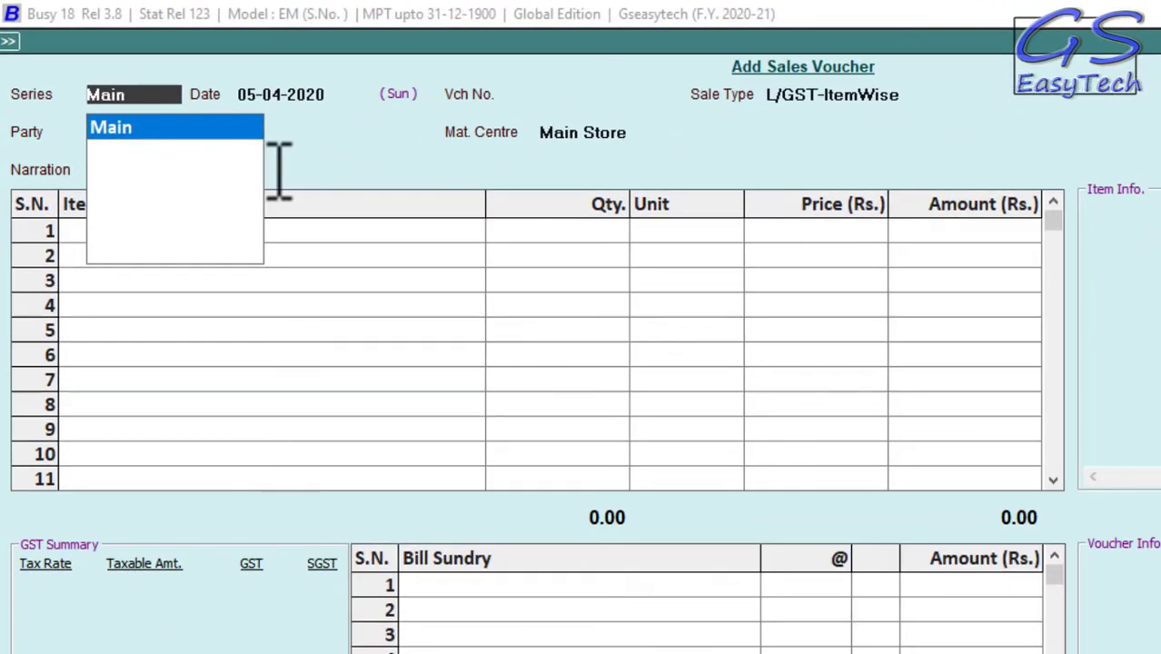
{"action": "key", "text": "Return"}
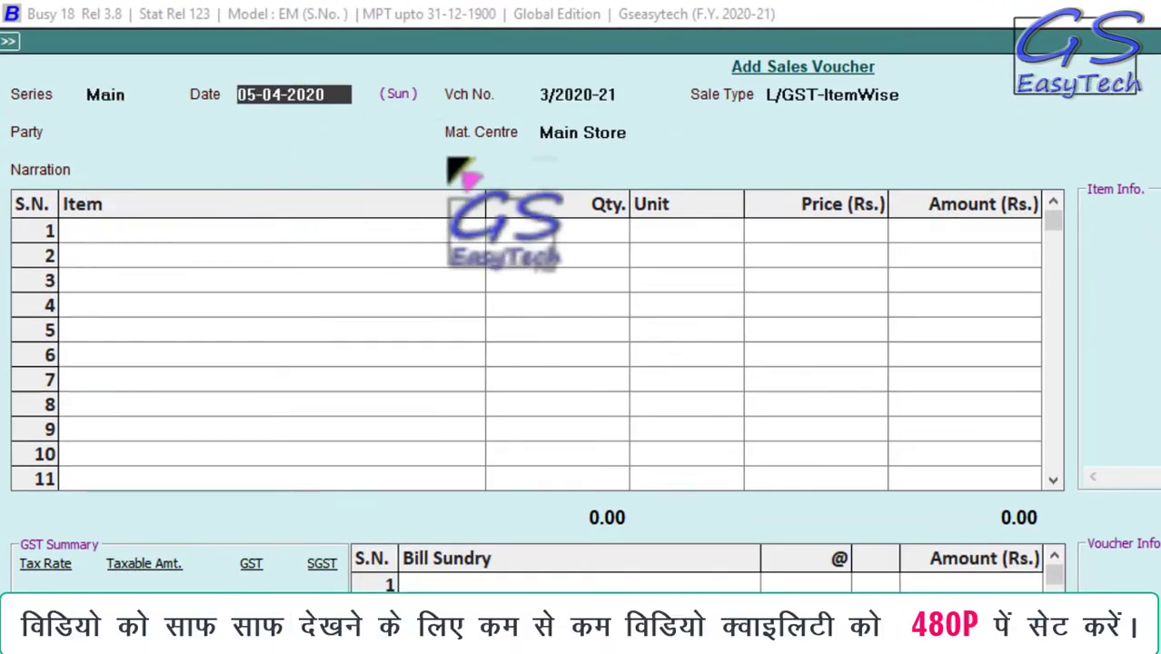
{"action": "key", "text": "Return"}
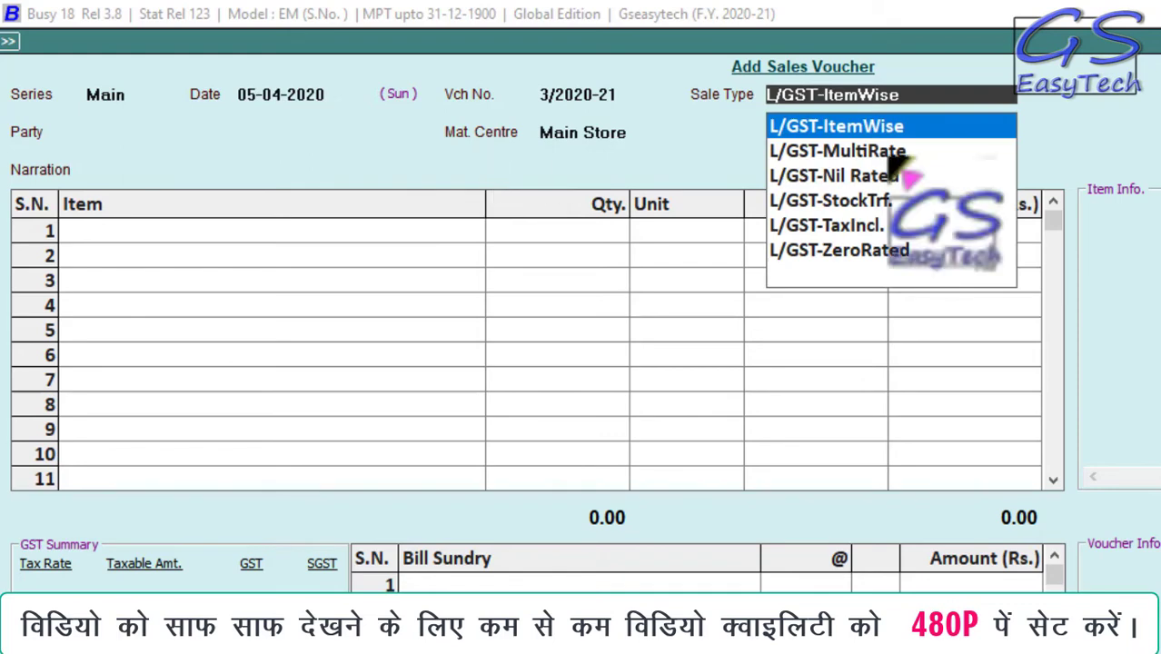
{"action": "key", "text": "Return"}
{"action": "type", "text": "m"}
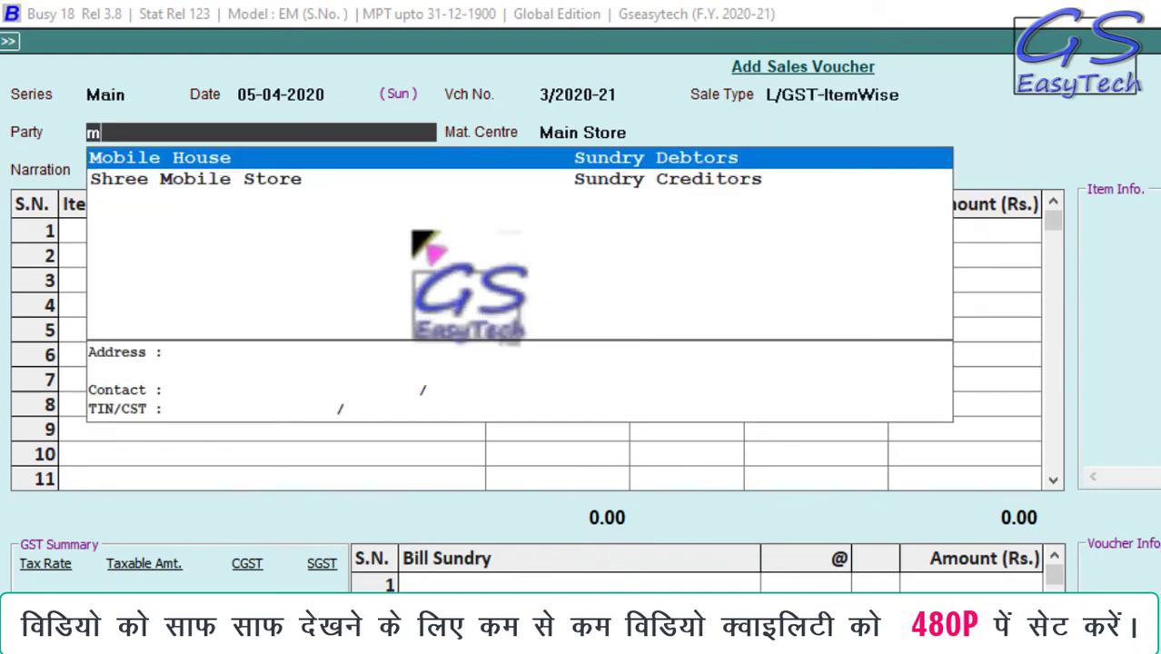
{"action": "key", "text": "Return"}
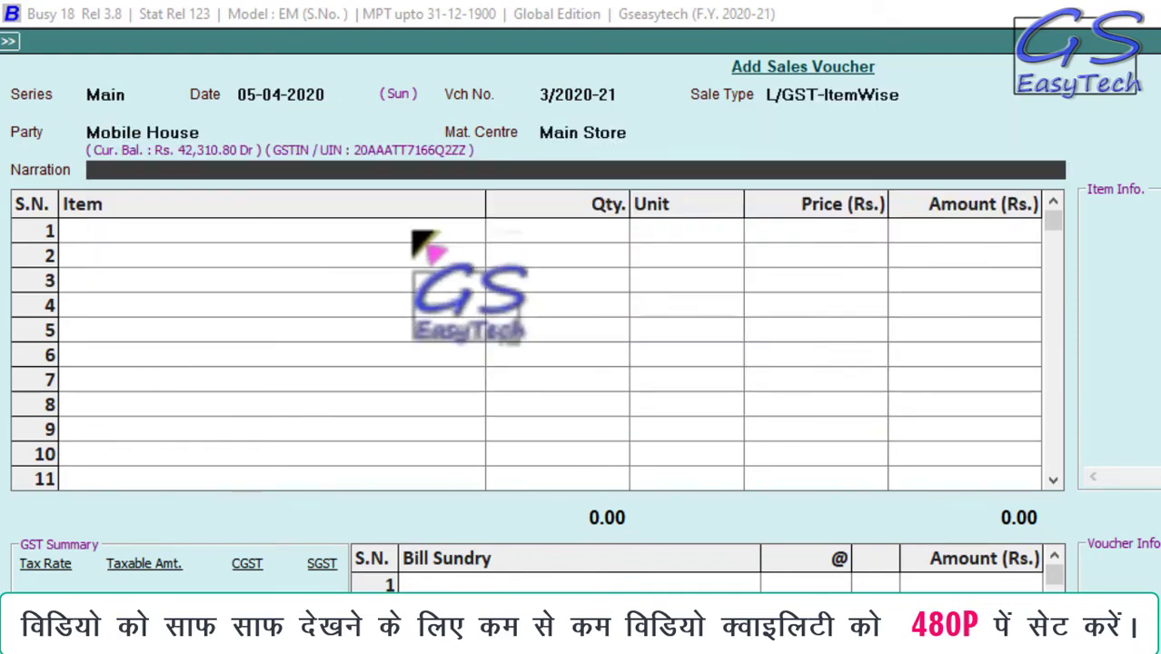
{"action": "key", "text": "Return"}
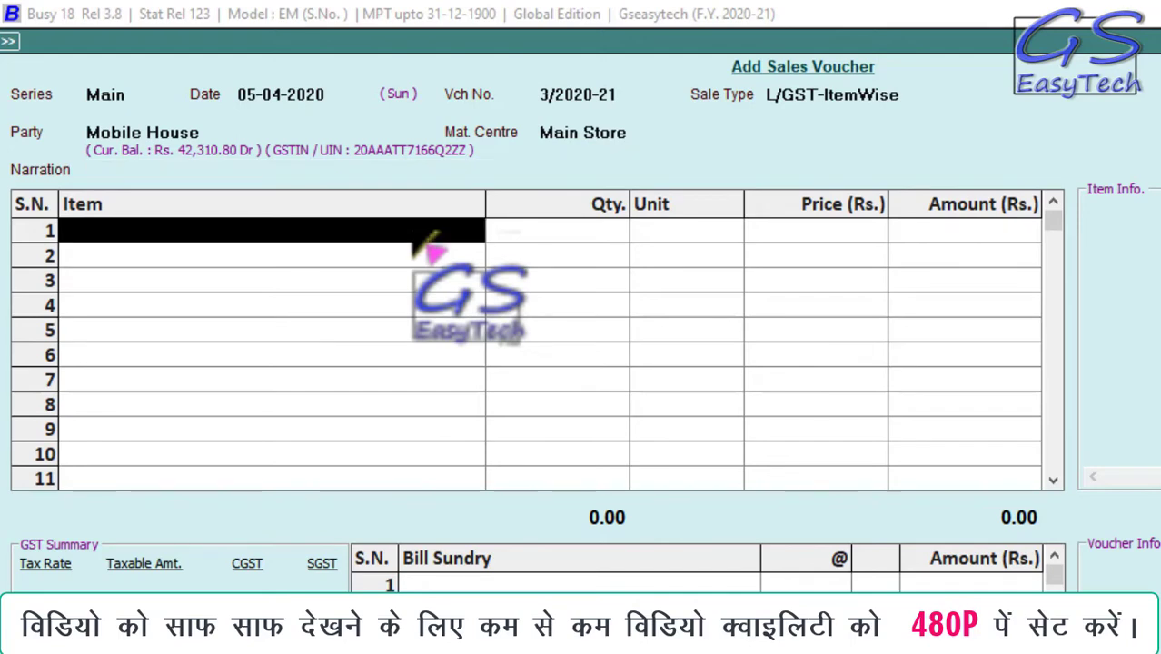
Try to sell 1 pc of Normal Keyboard PS/2, dismiss the negative stock question, and quit the voucher without saving
{"action": "type", "text": "n"}
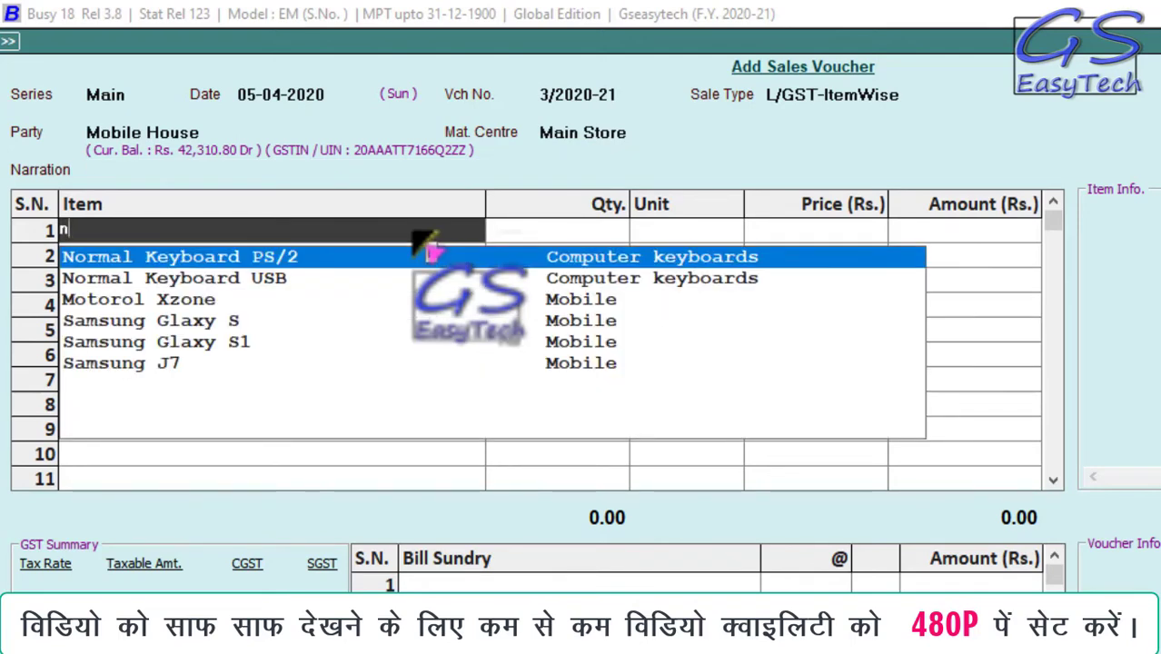
{"action": "key", "text": "Return"}
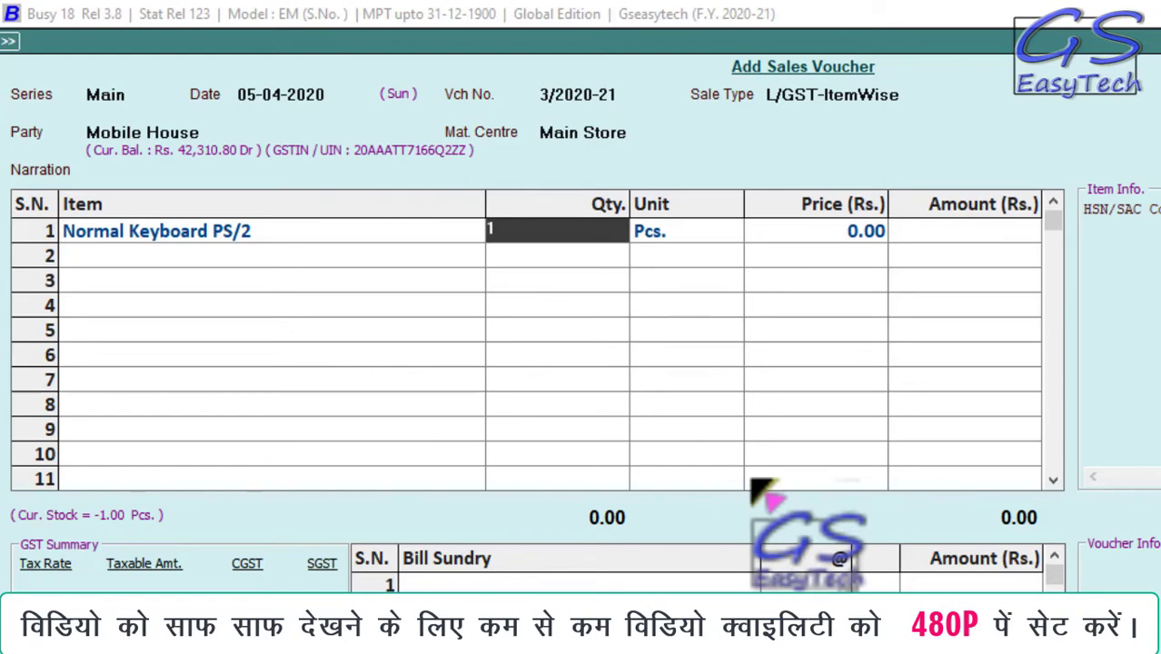
{"action": "key", "text": "Return"}
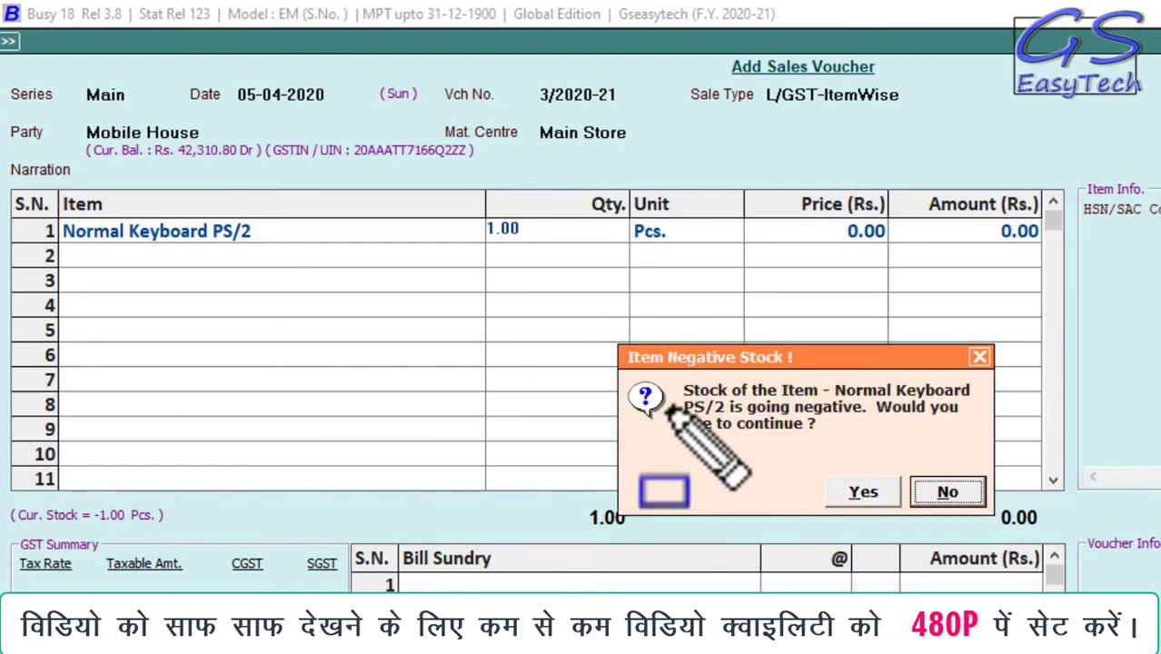
{"action": "left_click", "coordinate": [982, 358]}
{"action": "key", "text": "Escape"}
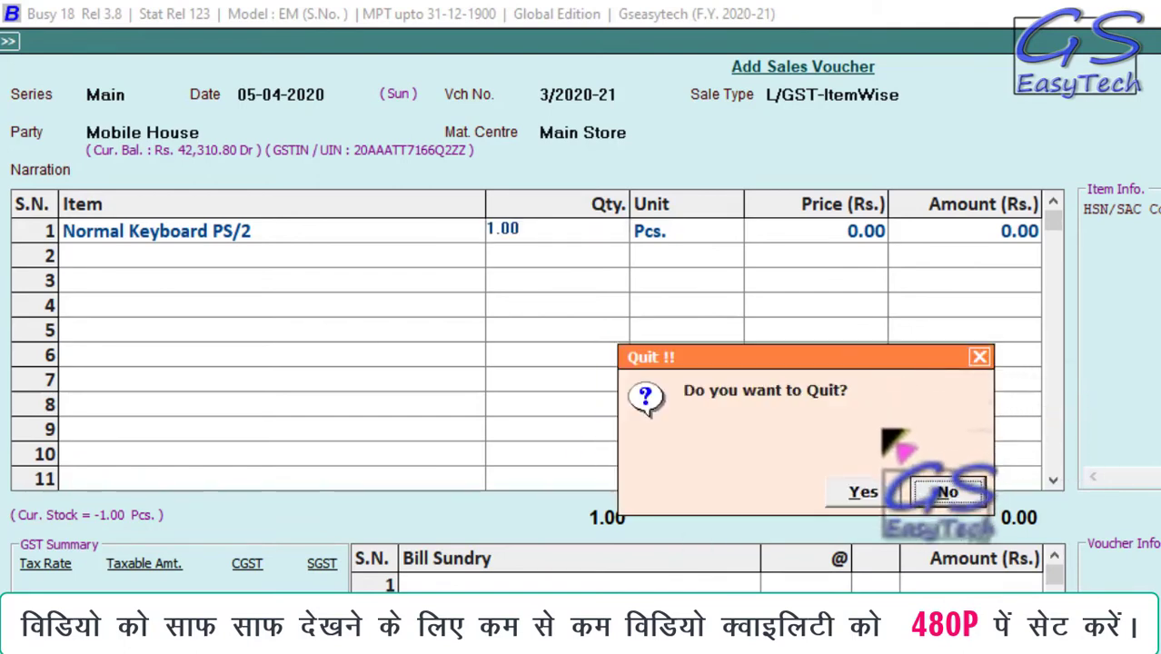
{"action": "left_click", "coordinate": [862, 492]}
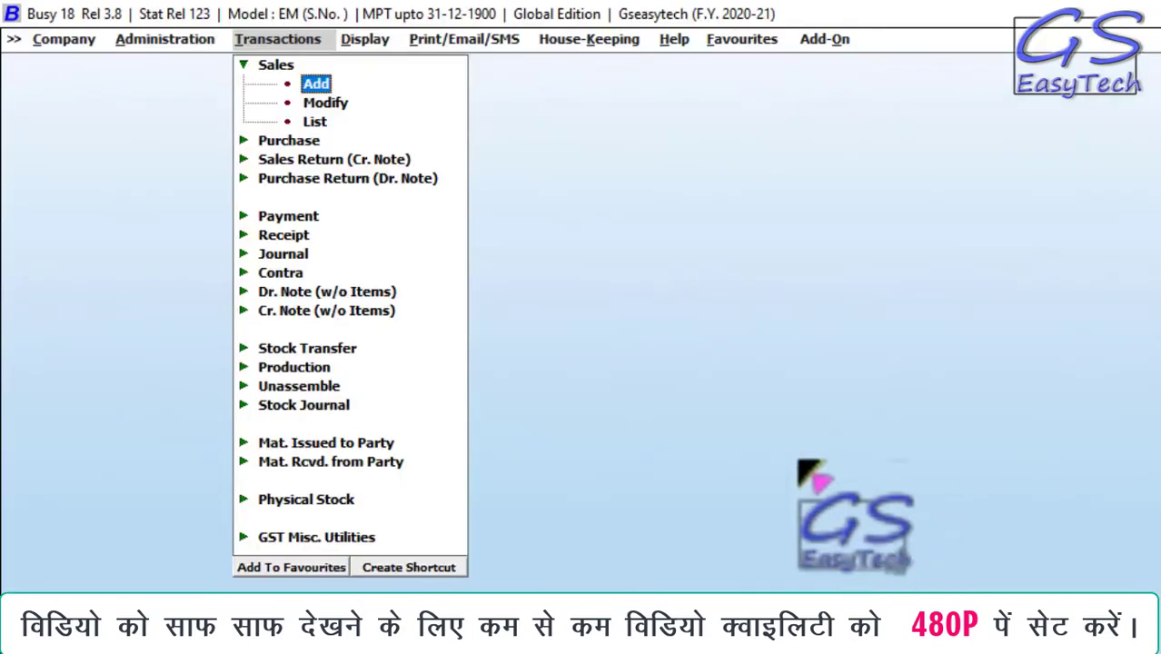
Set Negative Stock to No Action in the Warning Alarms configuration and save it
{"action": "left_click", "coordinate": [181, 38]}
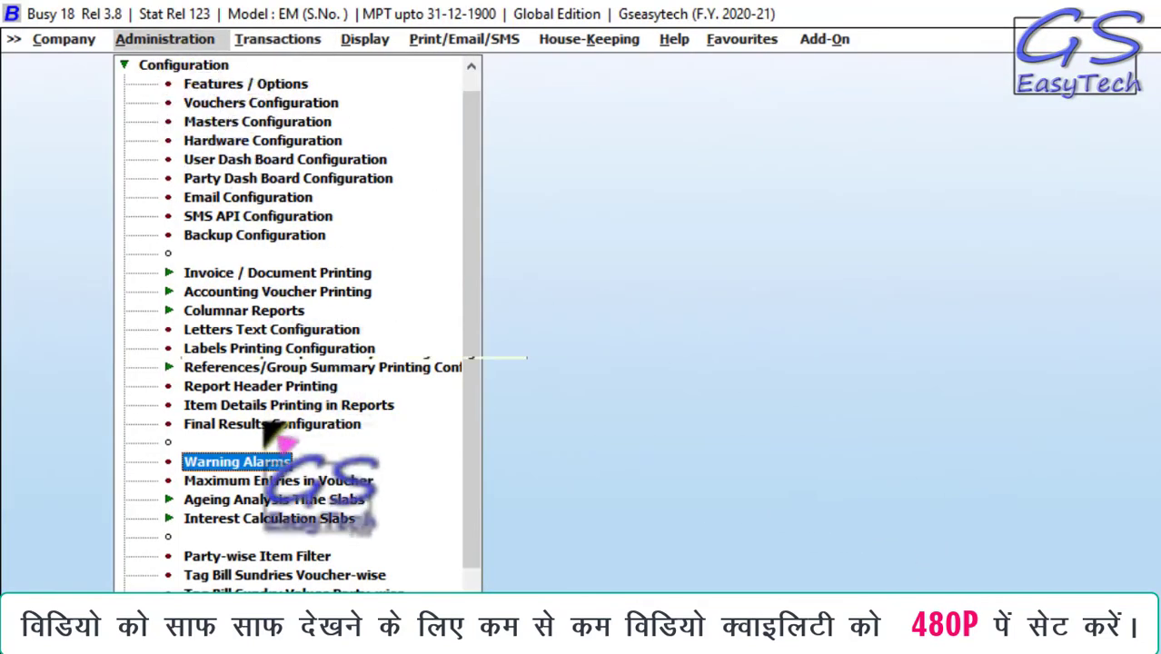
{"action": "left_click", "coordinate": [256, 462]}
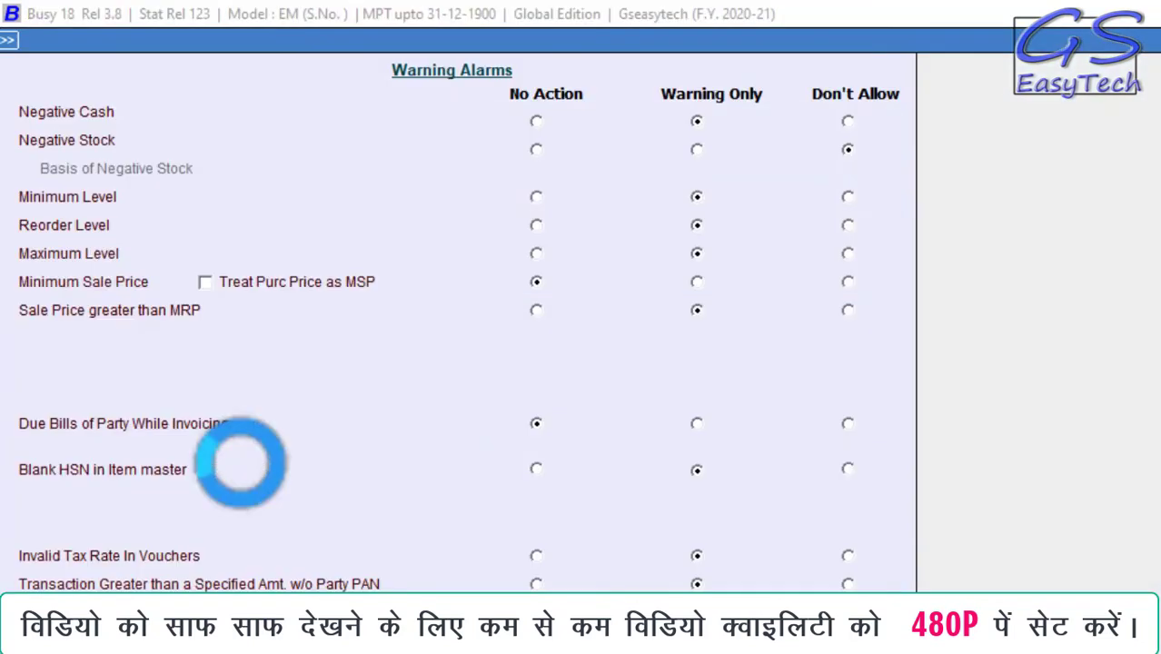
{"action": "left_click", "coordinate": [536, 150]}
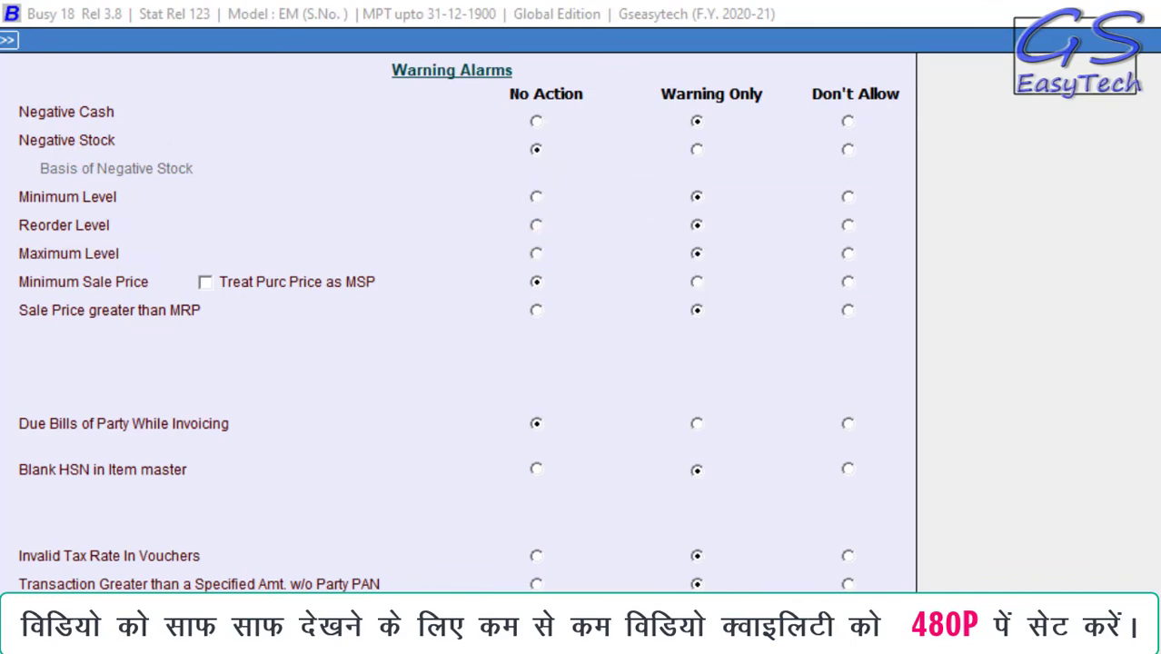
{"action": "key", "text": "F2"}
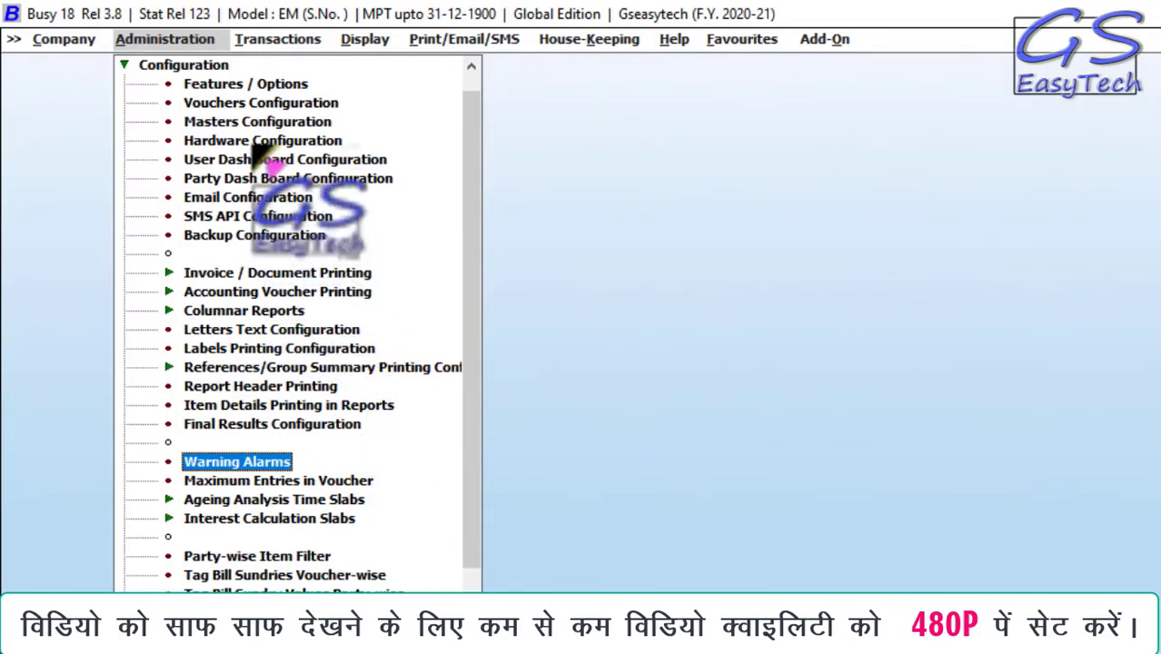
Disable Show Items Current Balance During Voucher Entry in the Inventory section of Features / Options, and save and leave the options
{"action": "left_click", "coordinate": [259, 86]}
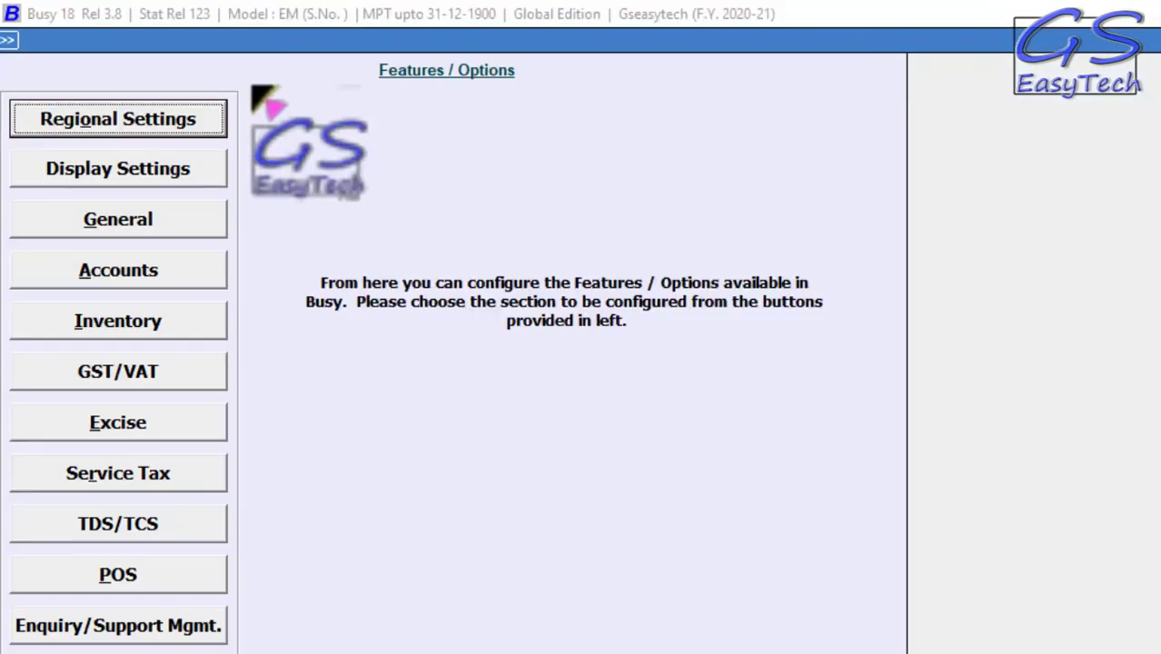
{"action": "left_click", "coordinate": [143, 330]}
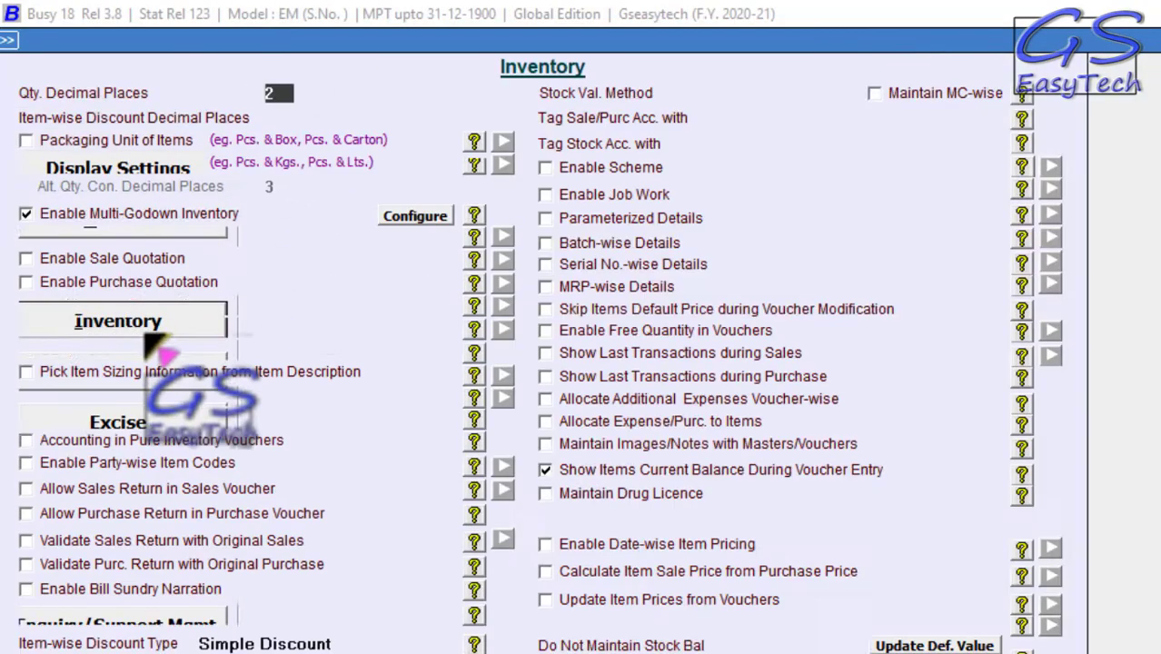
{"action": "left_click", "coordinate": [545, 470]}
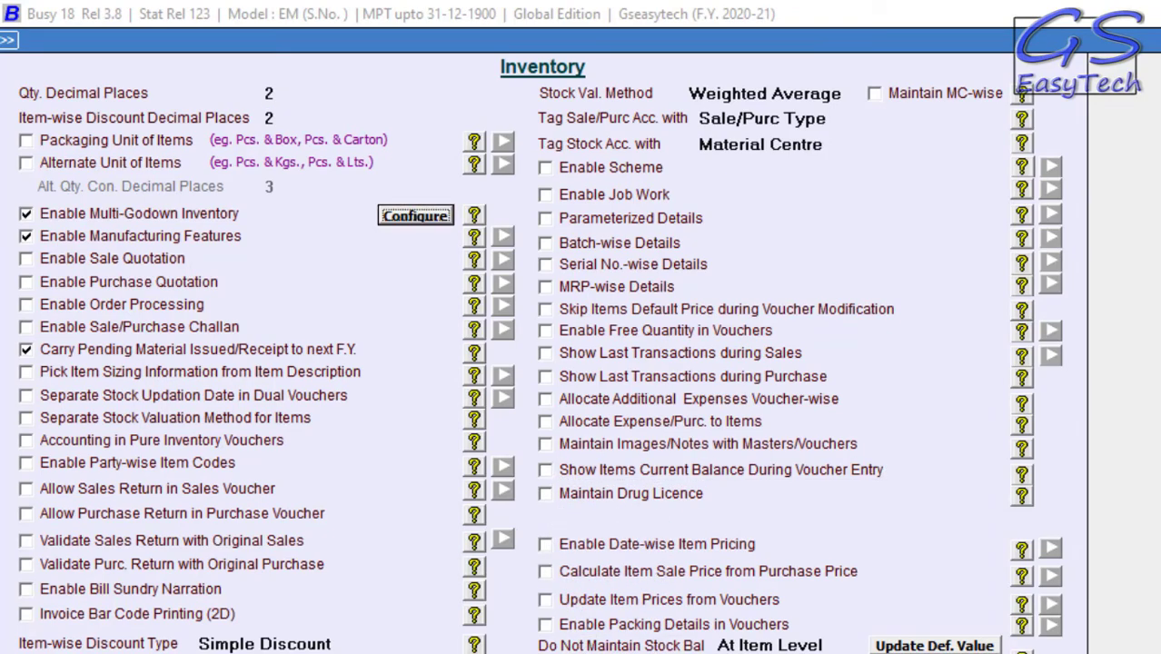
{"action": "key", "text": "Escape"}
{"action": "key", "text": "Escape"}
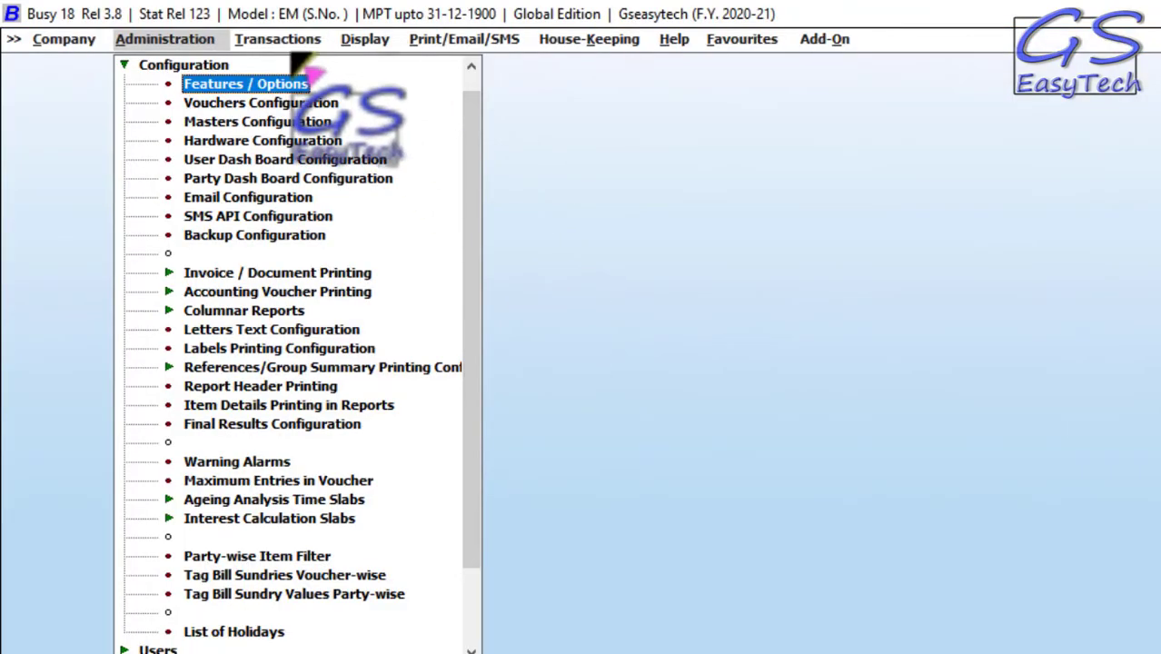
Start another sales voucher in series Main dated 05-04-2020 for party Mobile House, using sale type L/GST-ItemWise
{"action": "left_click", "coordinate": [305, 40]}
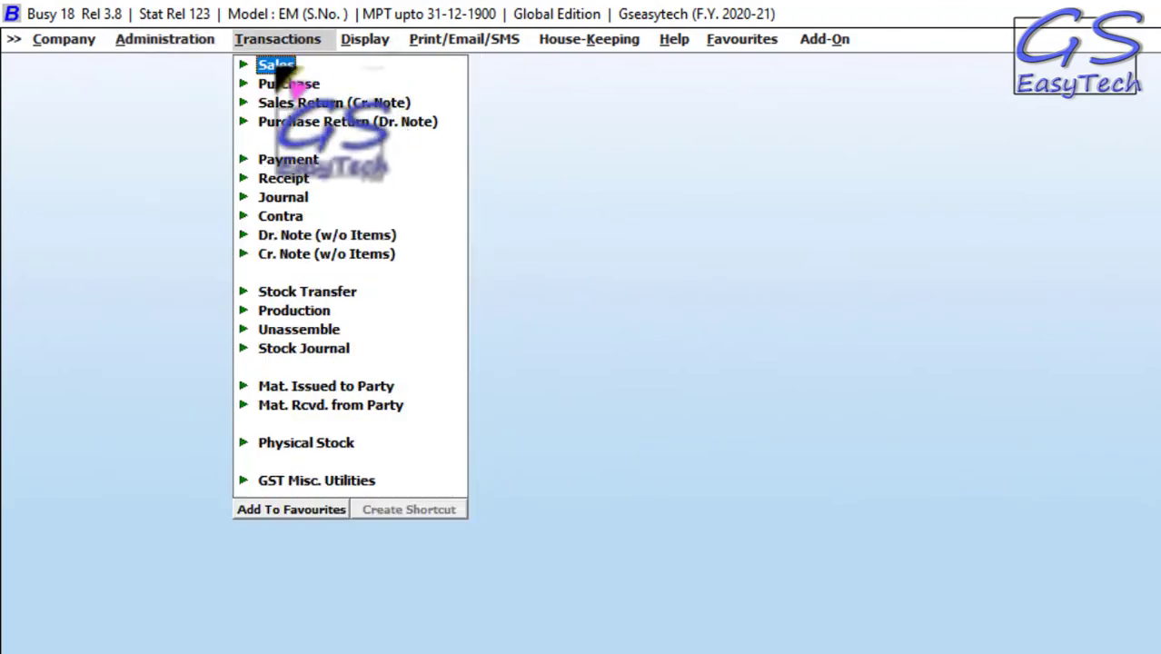
{"action": "left_click", "coordinate": [276, 66]}
{"action": "left_click", "coordinate": [318, 82]}
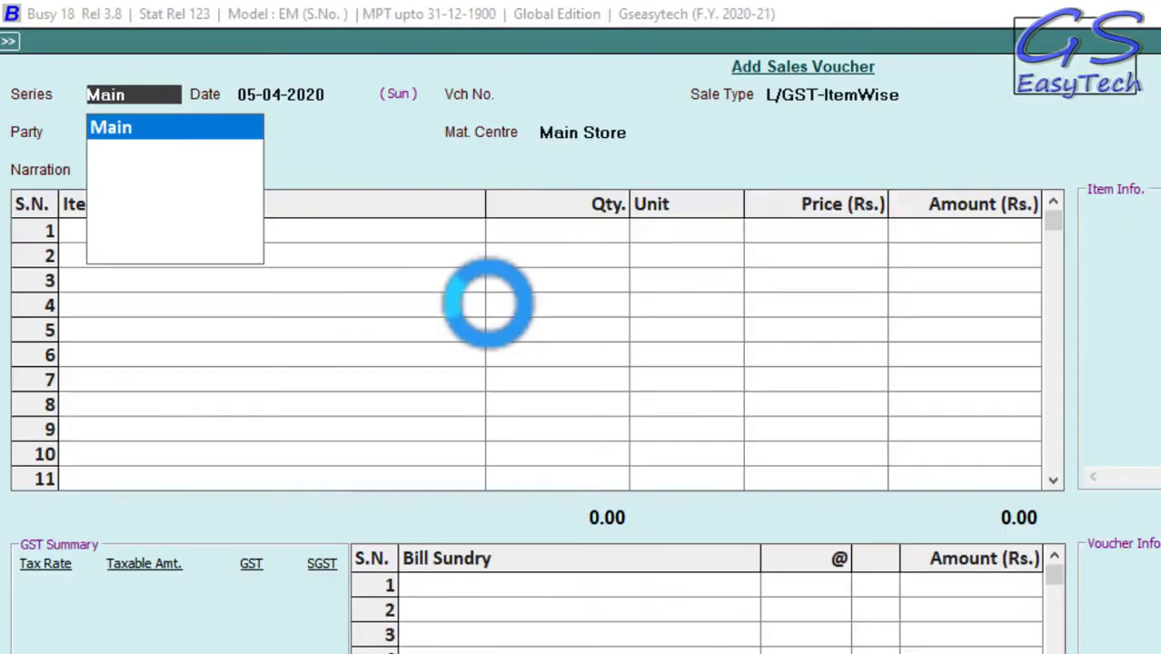
{"action": "key", "text": "Return"}
{"action": "key", "text": "Return"}
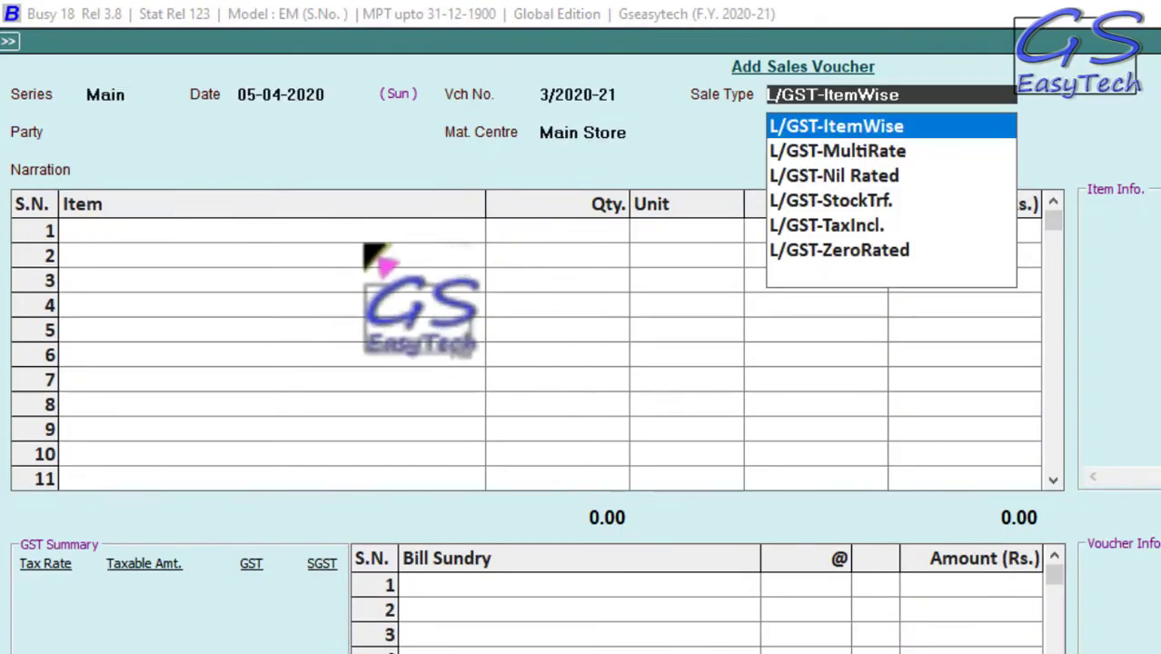
{"action": "key", "text": "Return"}
{"action": "type", "text": "m"}
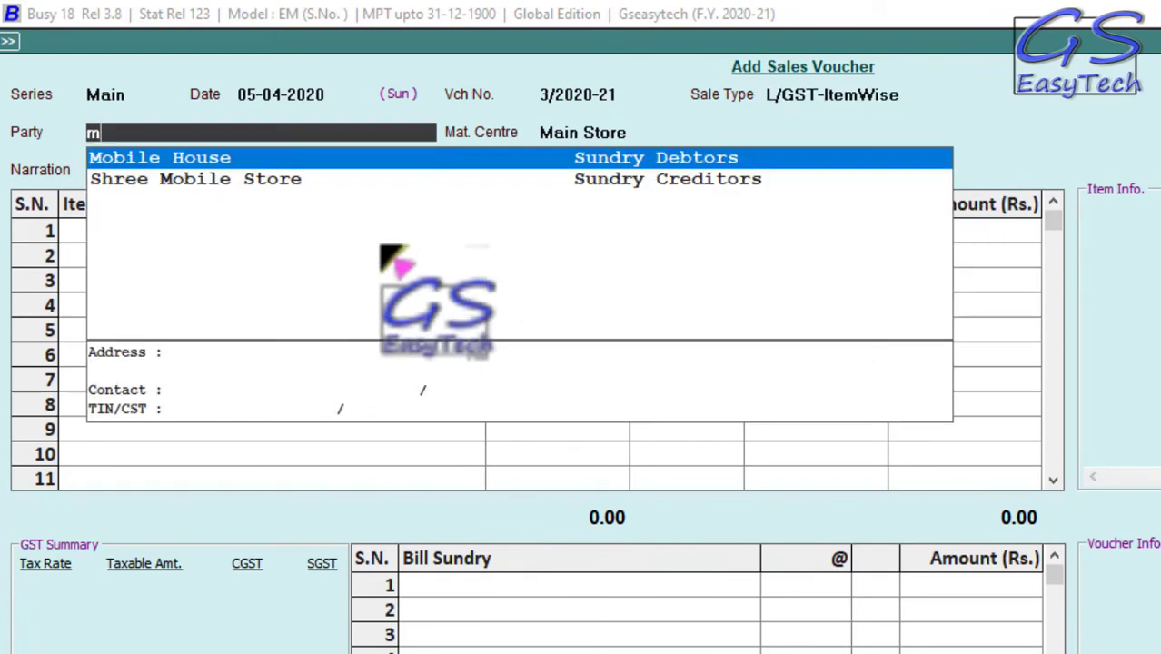
{"action": "key", "text": "Return"}
{"action": "key", "text": "Return"}
{"action": "key", "text": "Return"}
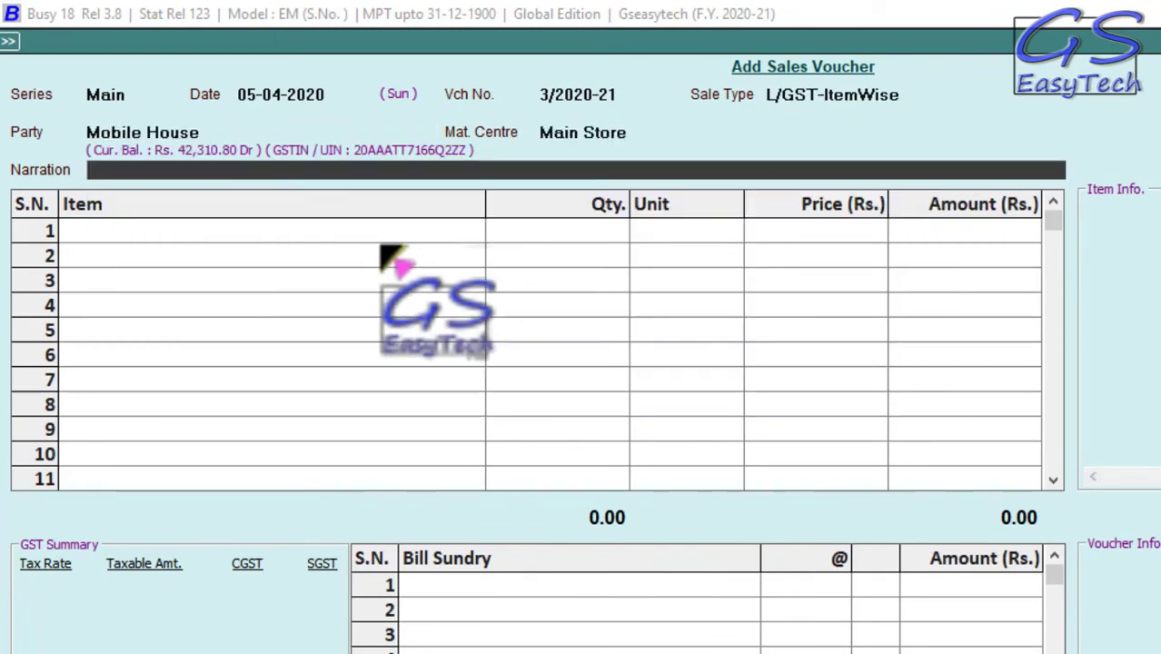
Enter 1 pc of Normal Keyboard PS/2 at a price of Rs. 340 in the first item row
{"action": "type", "text": "n"}
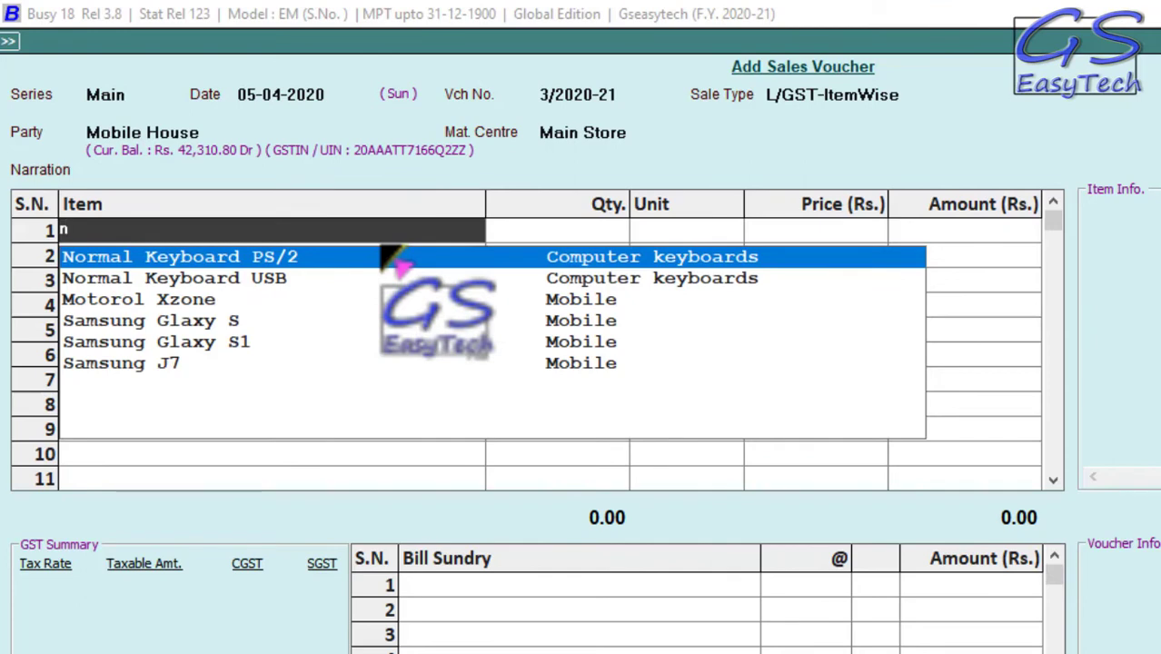
{"action": "key", "text": "Return"}
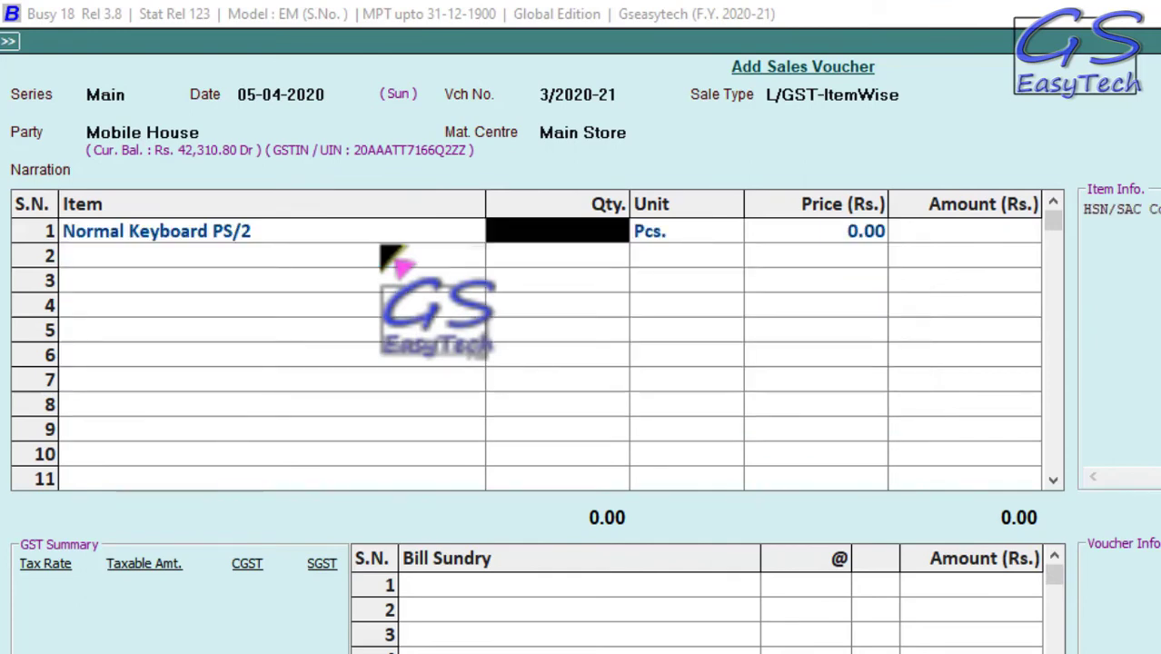
{"action": "type", "text": "1"}
{"action": "key", "text": "Return"}
{"action": "key", "text": "Return"}
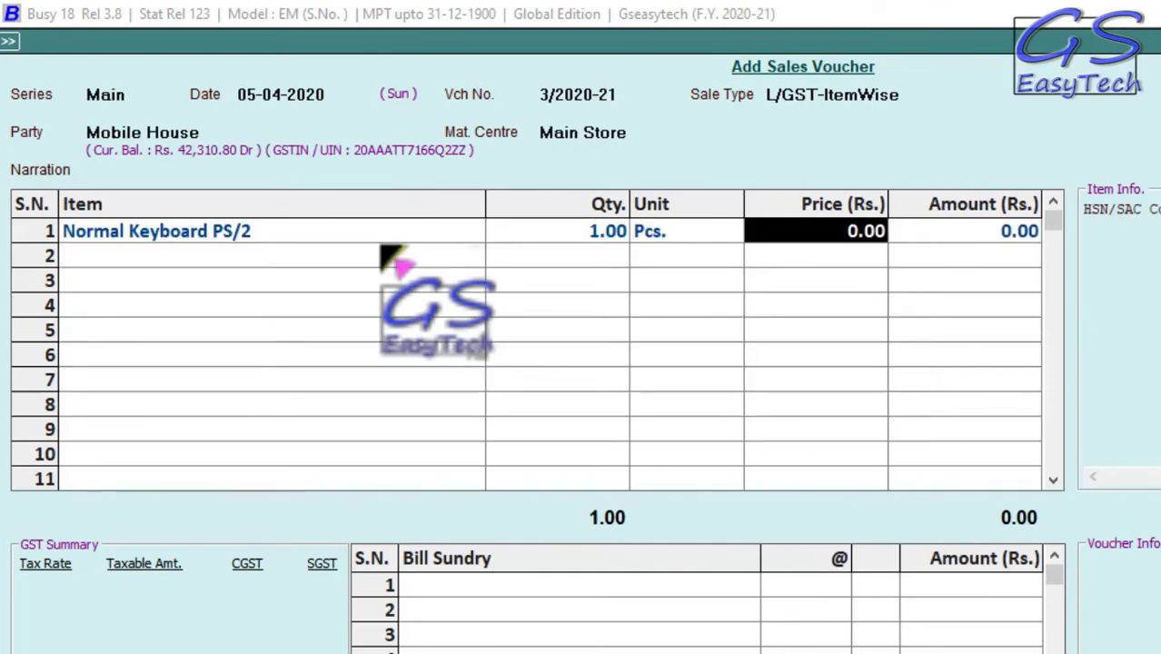
{"action": "type", "text": "340"}
{"action": "key", "text": "Return"}
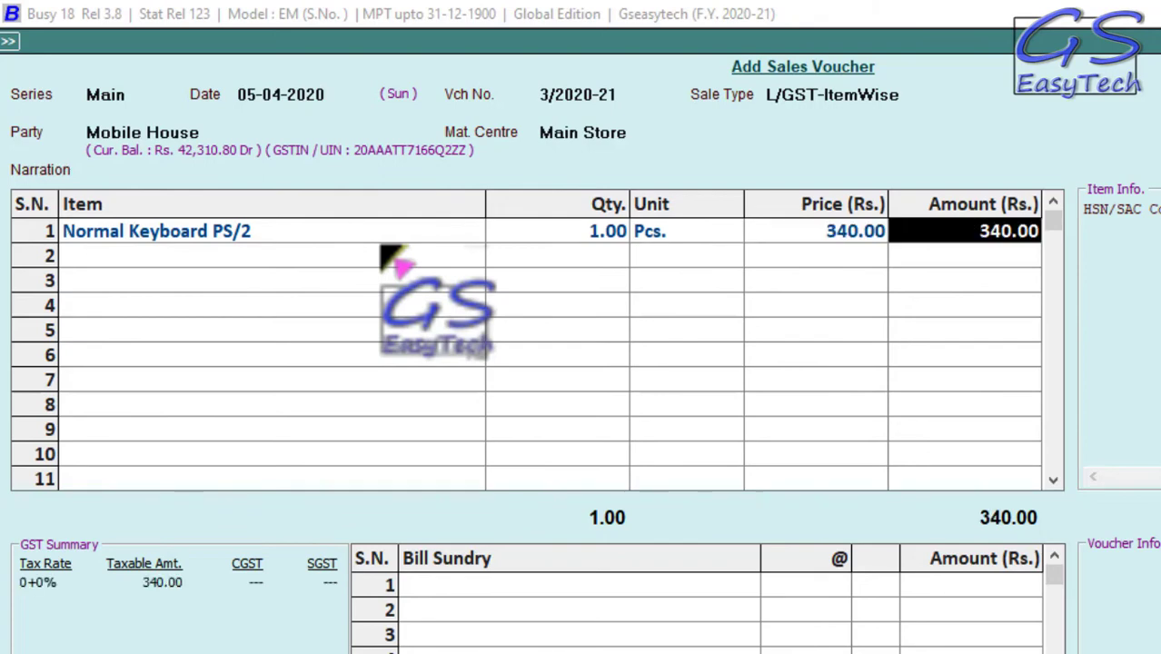
{"action": "key", "text": "Return"}
{"action": "key", "text": "Return"}
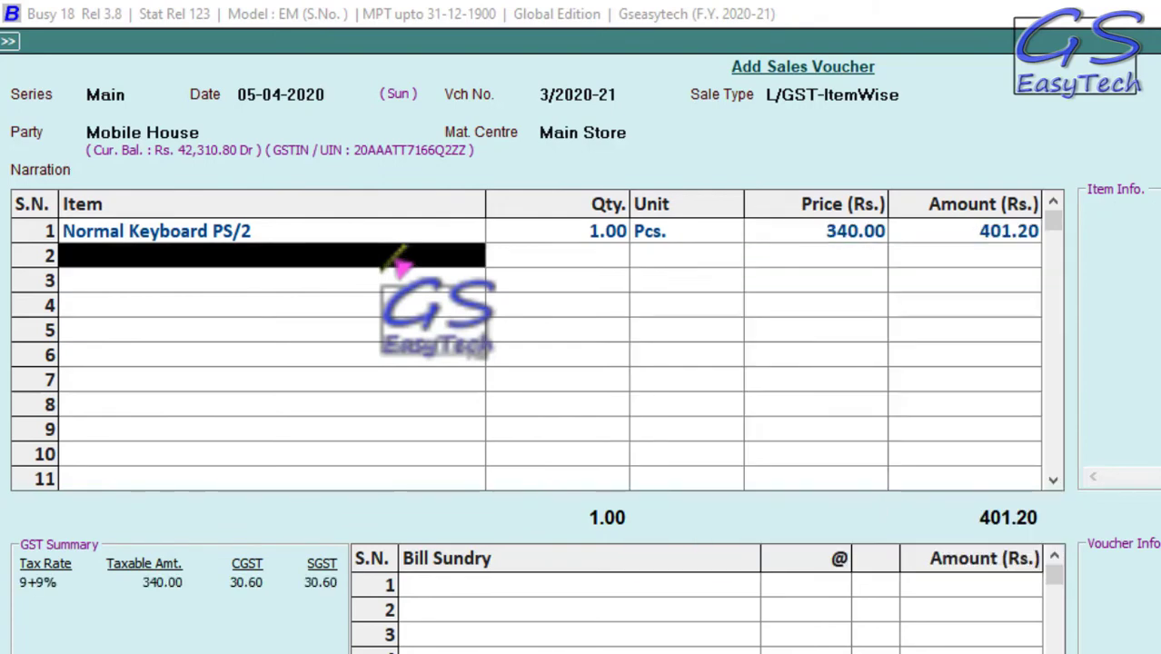
Check the current stock area below the item grid, and quit the sales voucher without saving
{"action": "key", "text": "ctrl+2"}
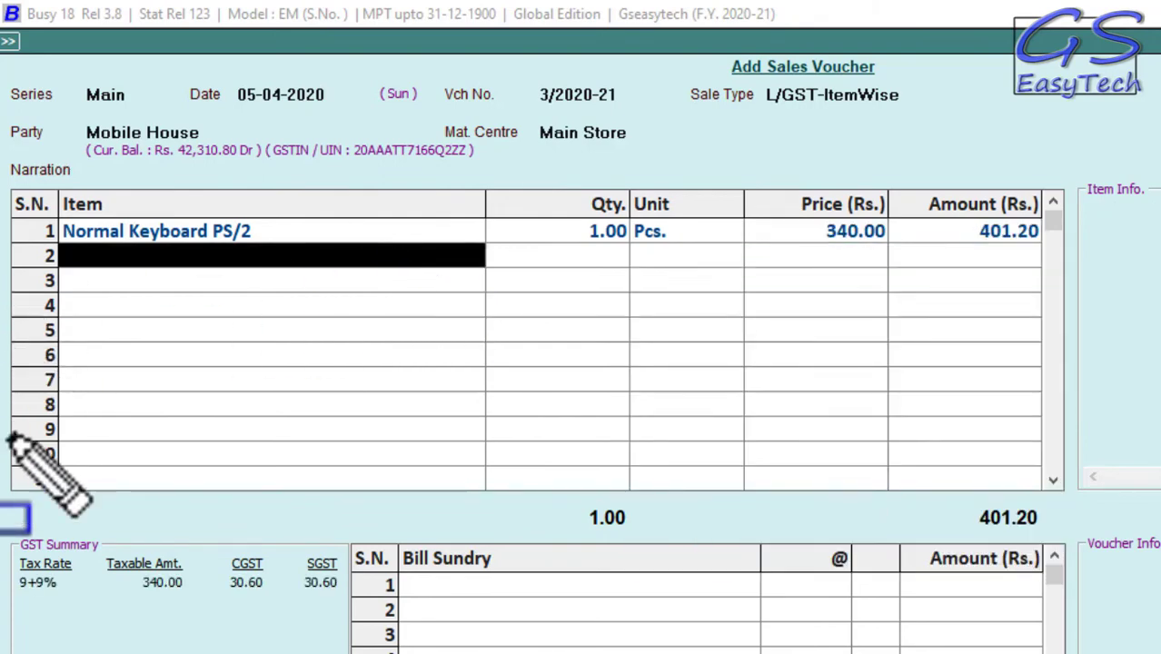
{"action": "mouse_move", "coordinate": [2, 494]}
{"action": "left_mouse_down"}
{"action": "mouse_move", "coordinate": [376, 549]}
{"action": "mouse_move", "coordinate": [381, 539]}
{"action": "left_mouse_up"}
{"action": "key", "text": "Escape"}
{"action": "key", "text": "Escape"}
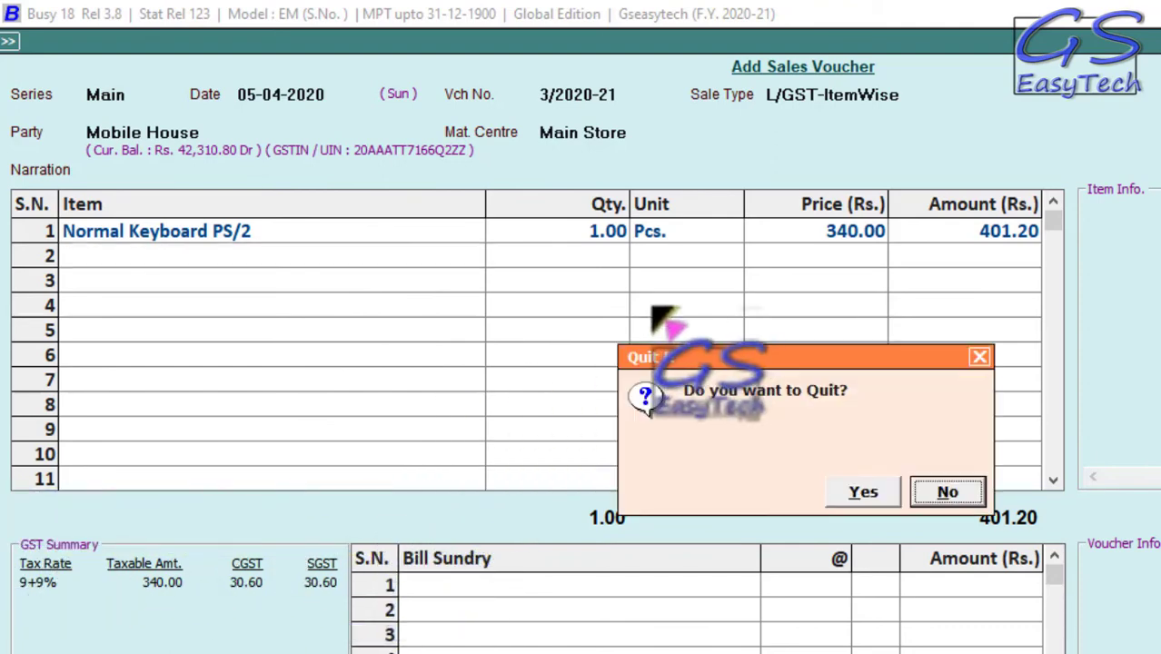
{"action": "left_click", "coordinate": [862, 496]}
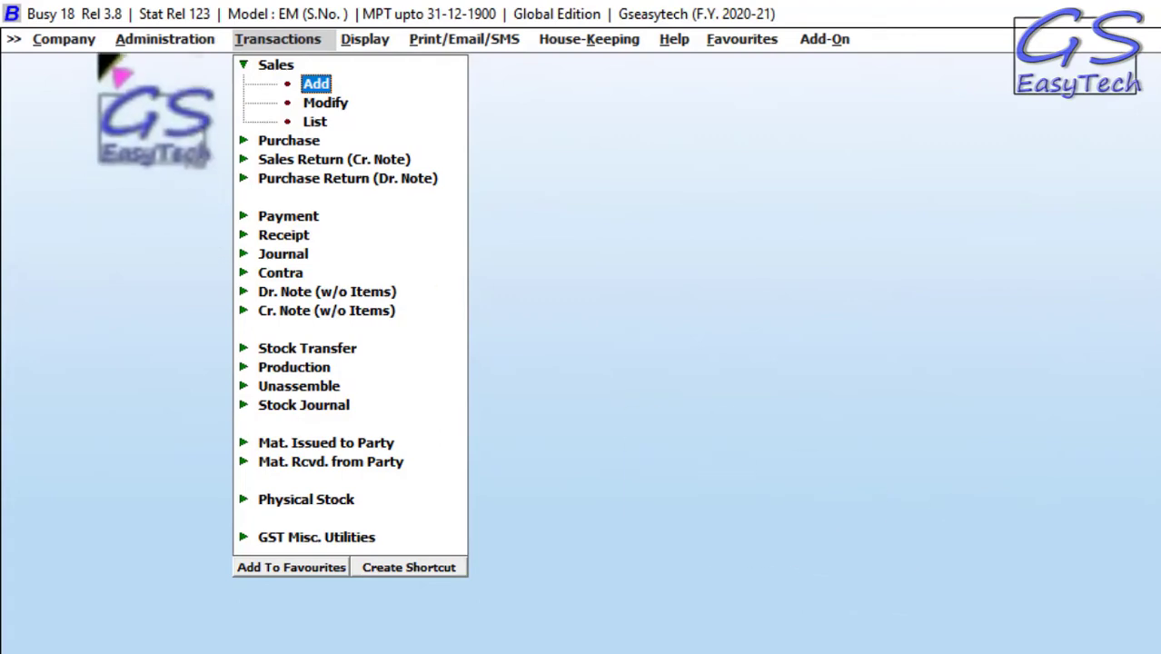
Set the Negative Stock alarm to Warning Only in the Warning Alarms configuration and save it
{"action": "left_click", "coordinate": [164, 39]}
{"action": "double_click", "coordinate": [218, 463]}
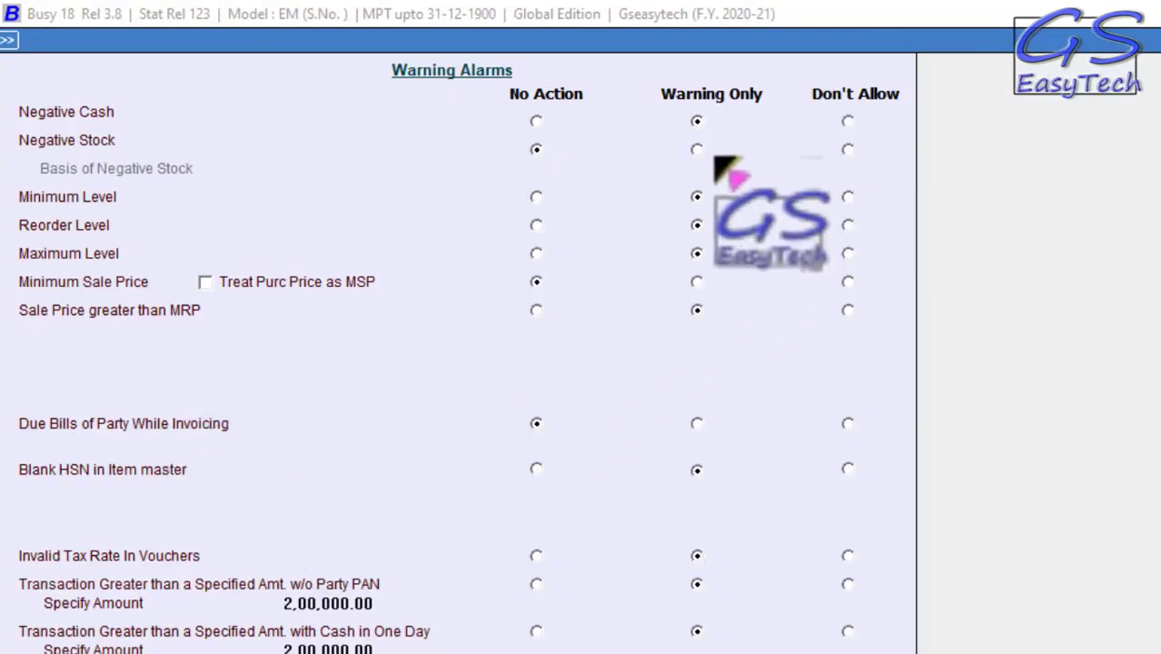
{"action": "left_click", "coordinate": [696, 149]}
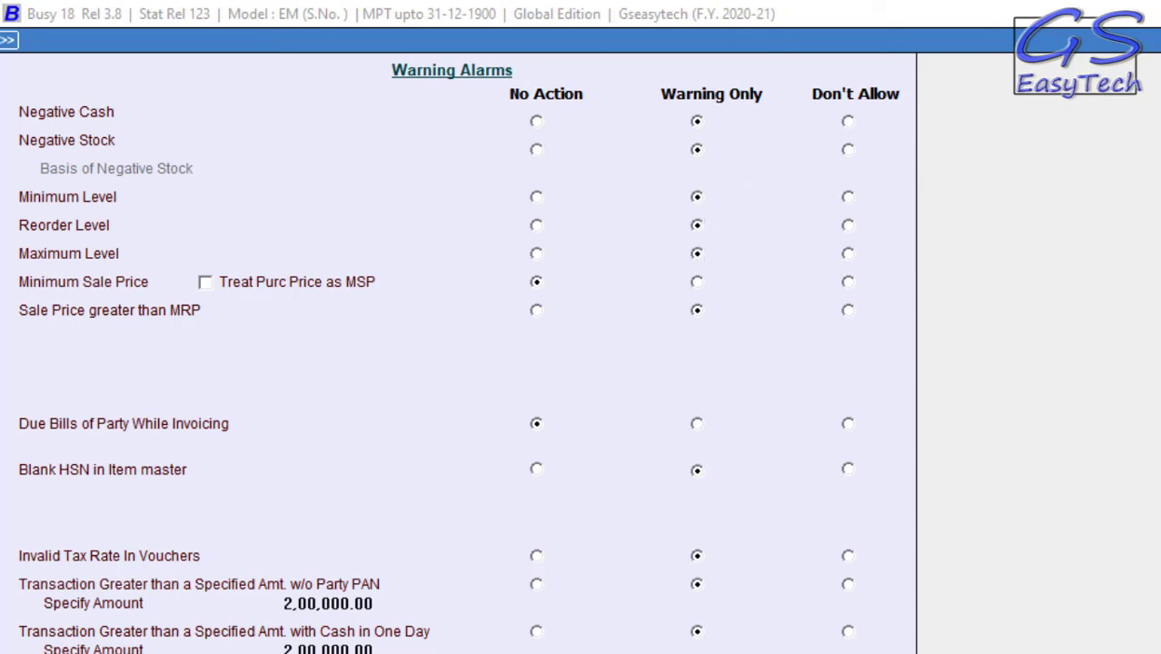
{"action": "key", "text": "F2"}
Enable Show Items Current Balance During Voucher Entry in the Inventory section of Features / Options, save, and leave the configuration
{"action": "double_click", "coordinate": [245, 85]}
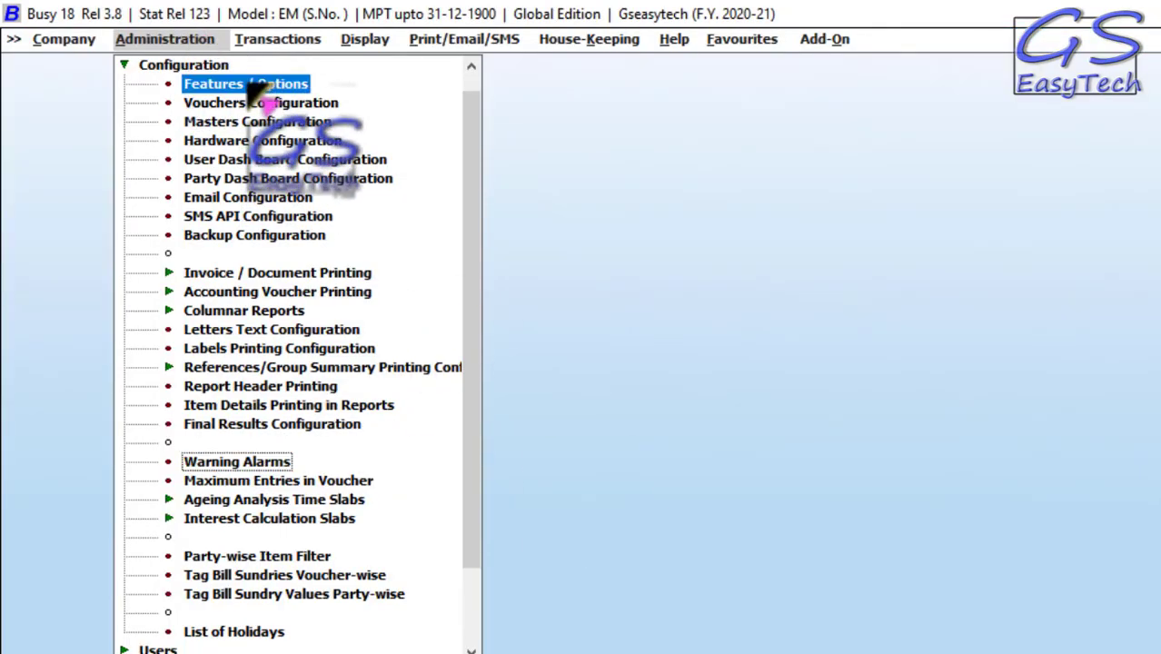
{"action": "left_click", "coordinate": [136, 313]}
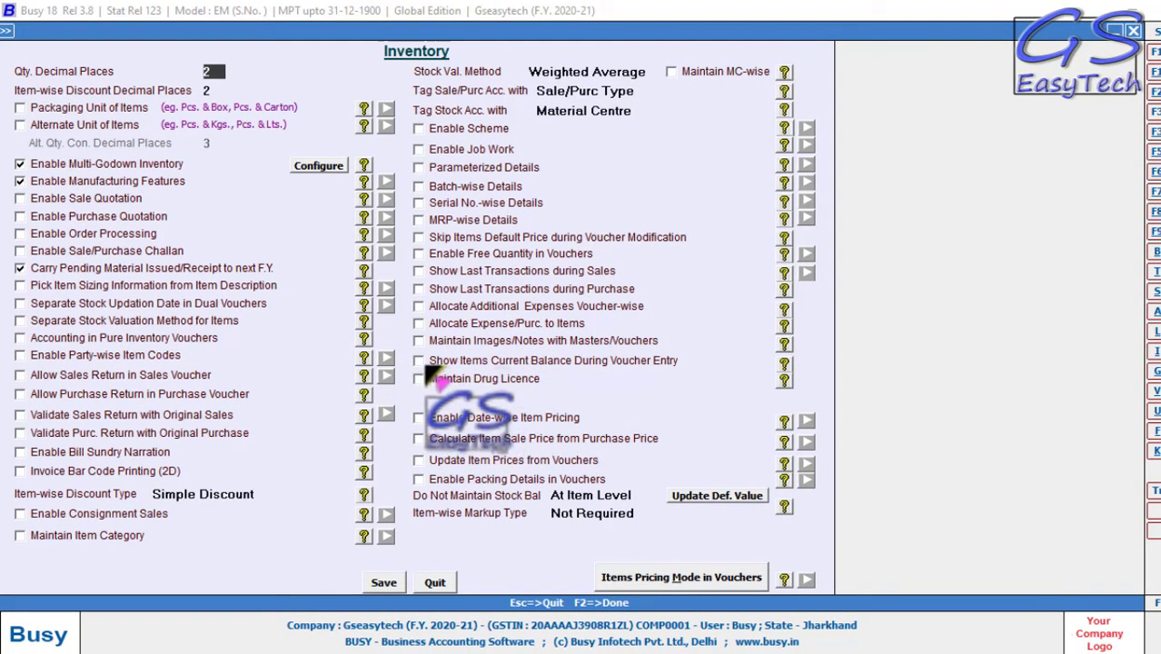
{"action": "left_click", "coordinate": [419, 362]}
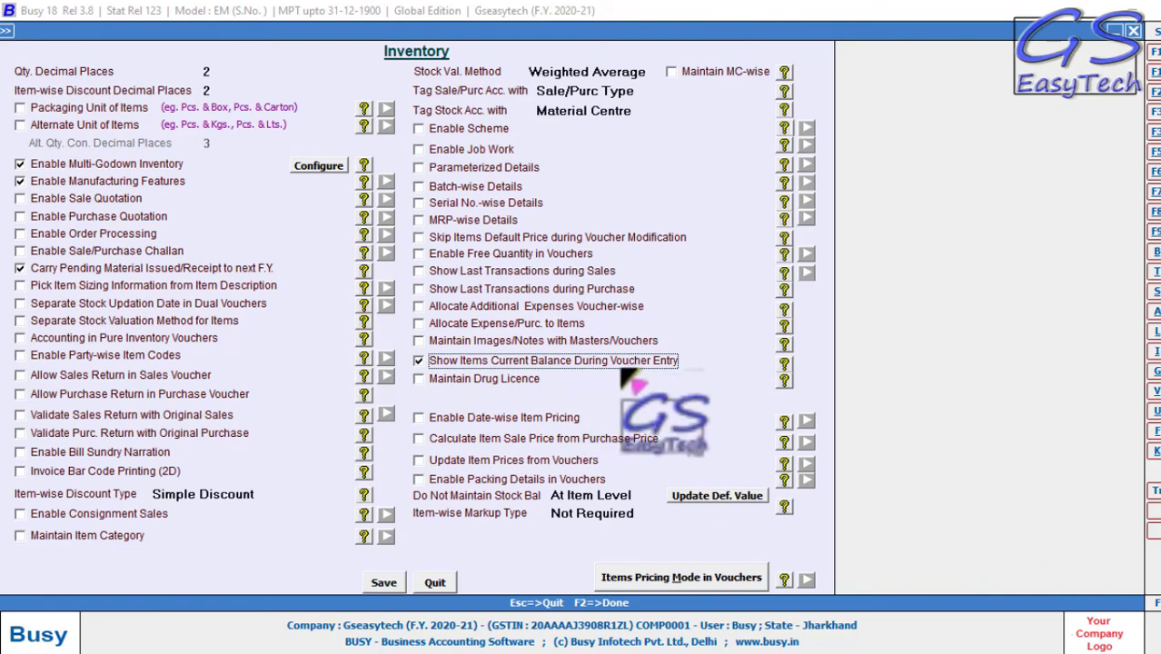
{"action": "left_click", "coordinate": [385, 583]}
{"action": "key", "text": "Escape"}
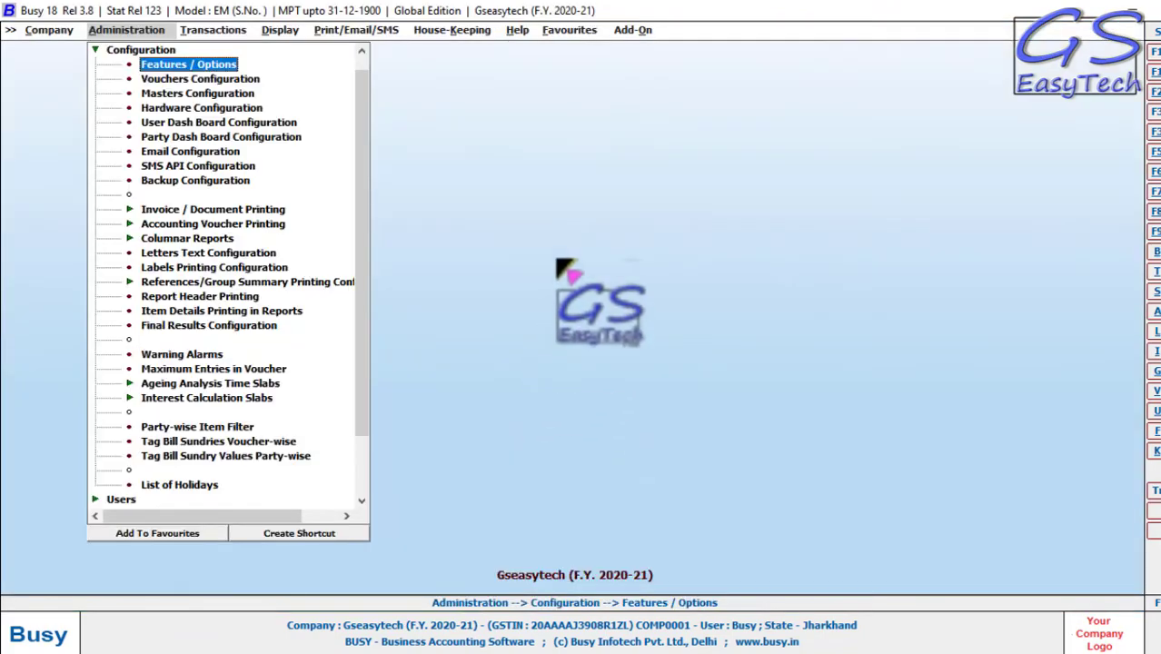
{"action": "key", "text": "Escape"}
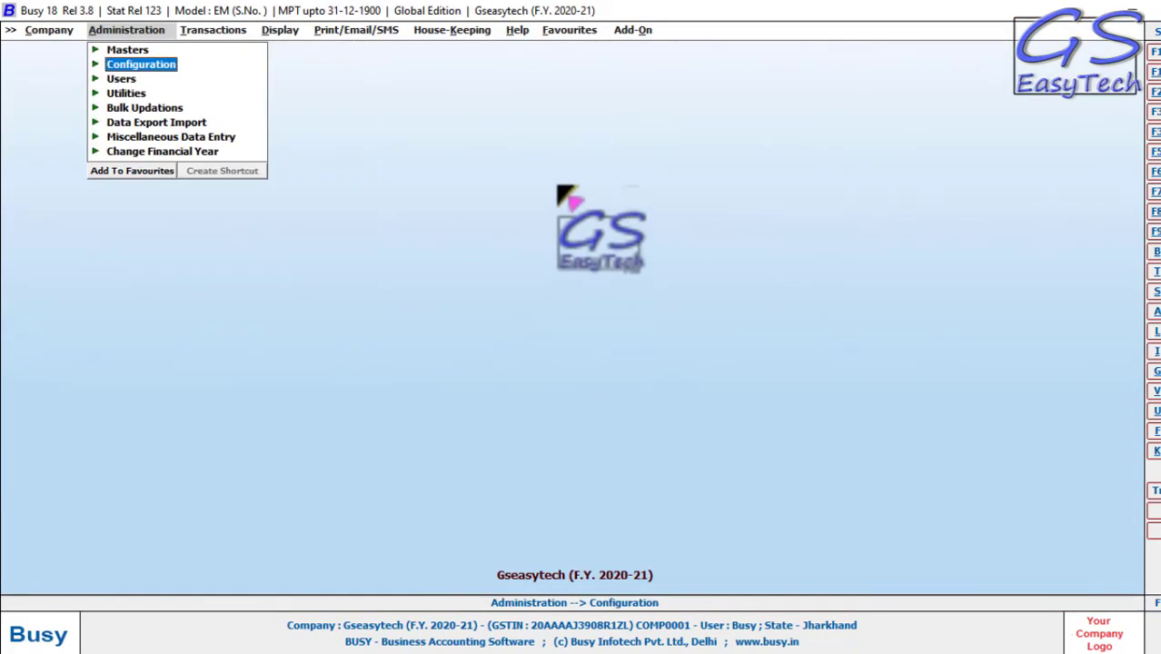